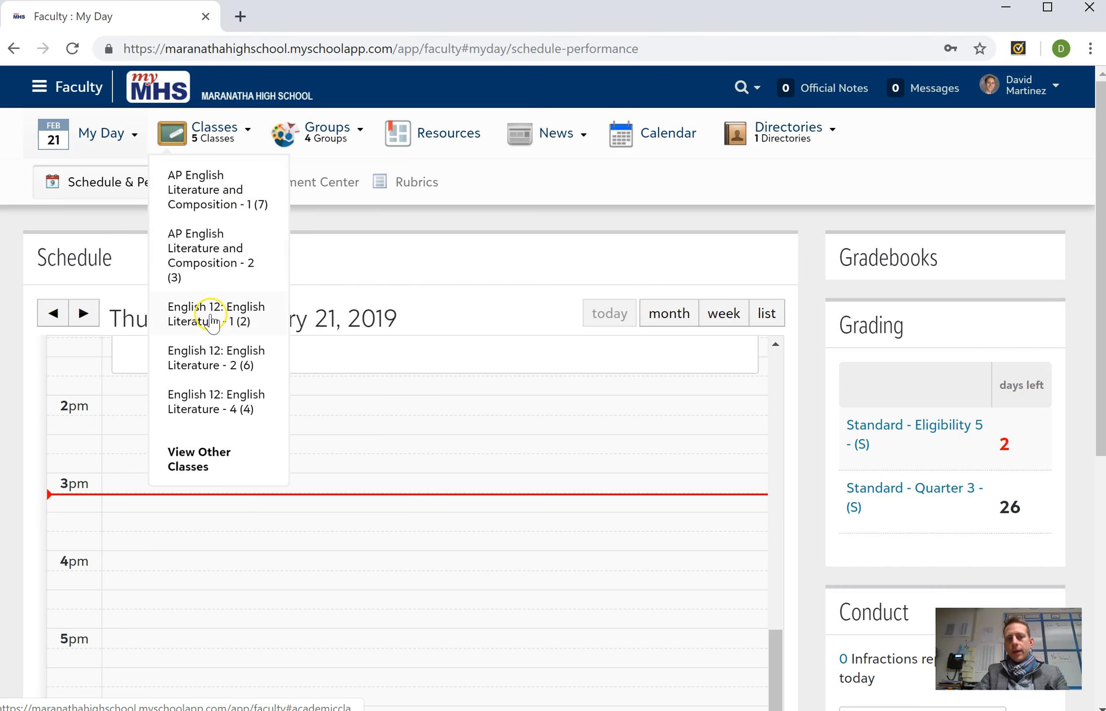
- Open the topics of the English 12: English Literature - 1 (2) class
left_click(211, 320)
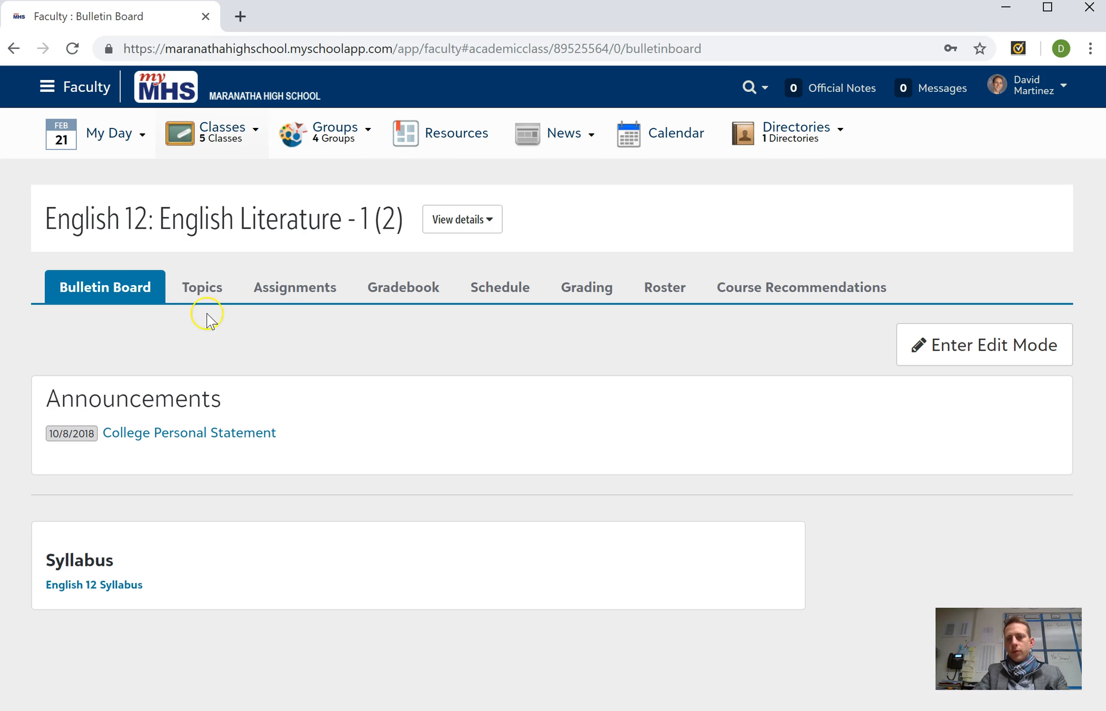
left_click(223, 291)
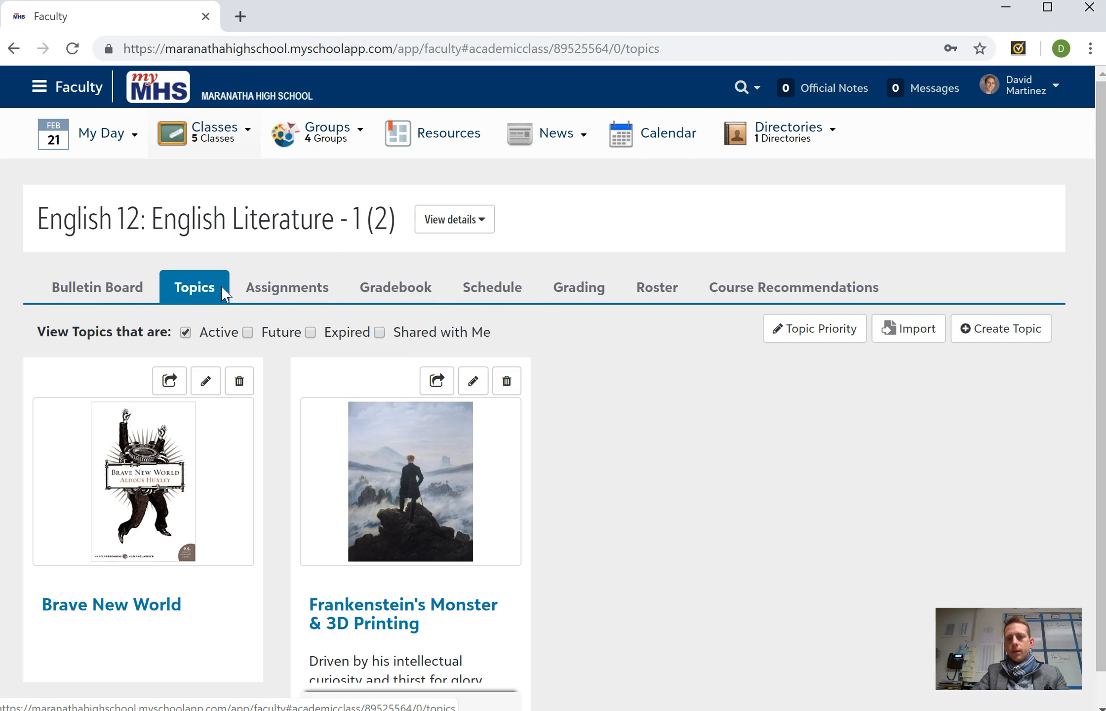
scroll(607, 364, "down", 1)
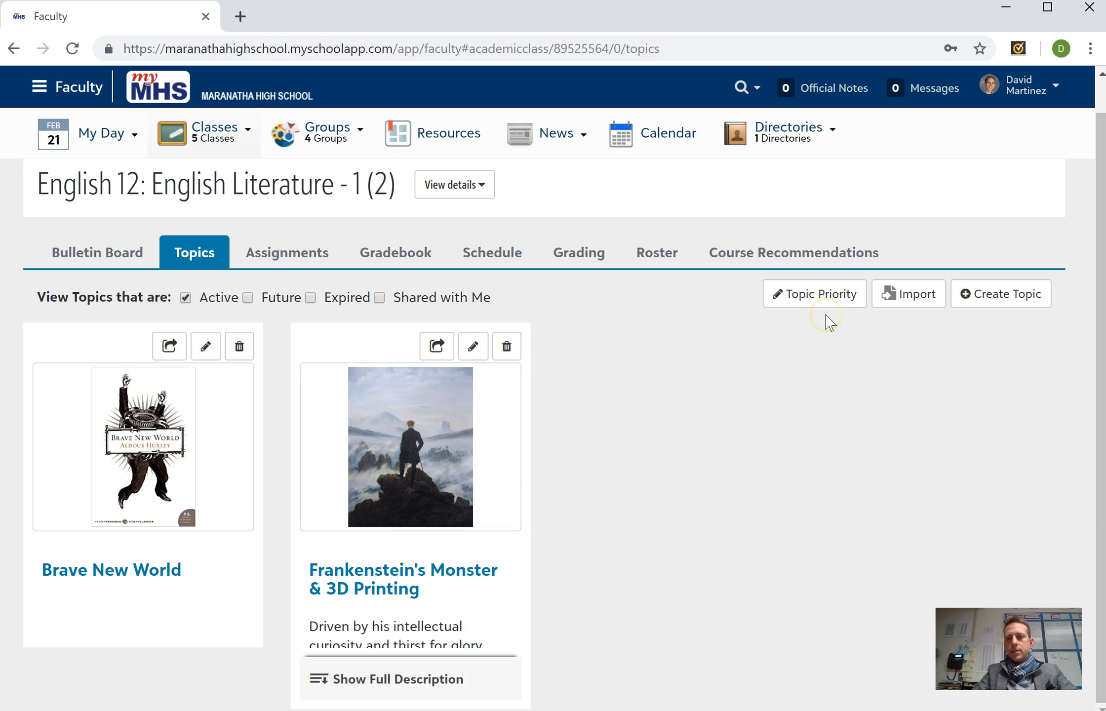
- Start a topic import and filter the Topic Bank to the signed-in teacher's own topics
left_click(1013, 310)
left_click(914, 302)
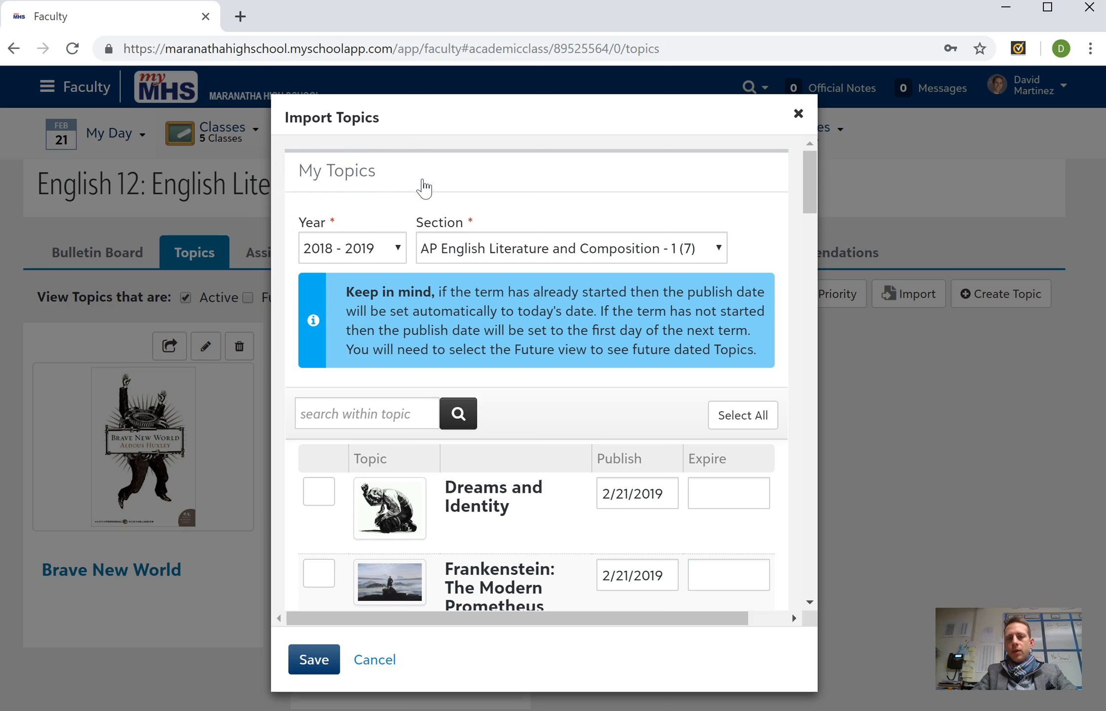
left_click(371, 245)
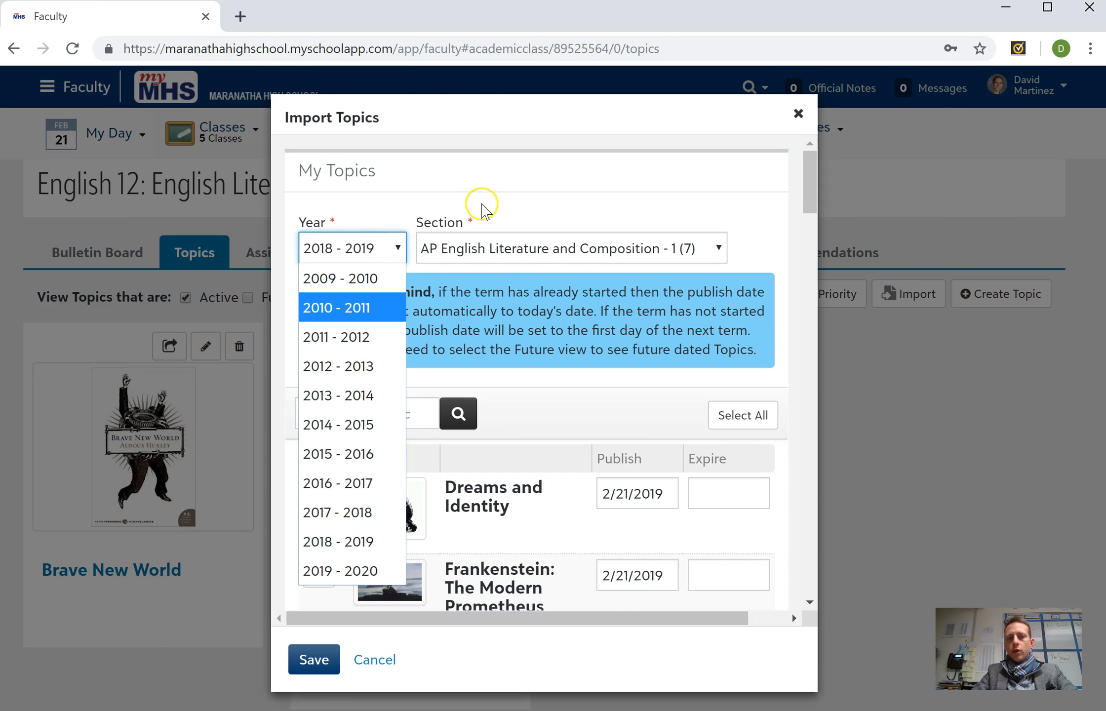
left_click(482, 207)
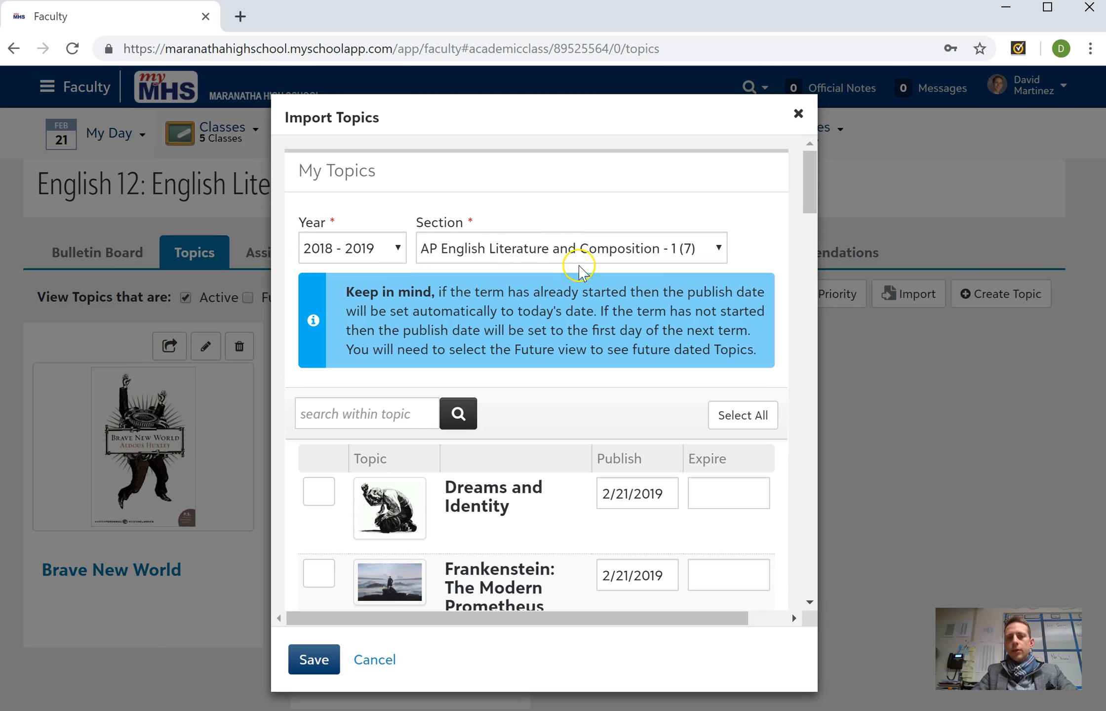
left_click(812, 189)
left_click_drag(812, 189, 793, 295)
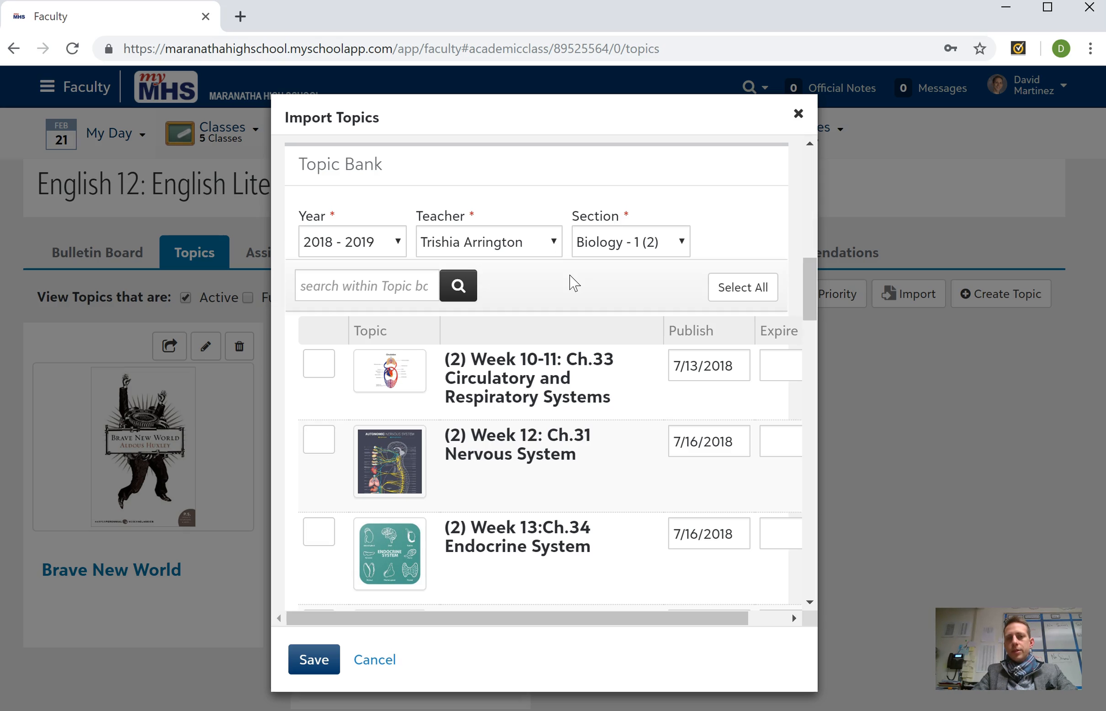
left_click(537, 253)
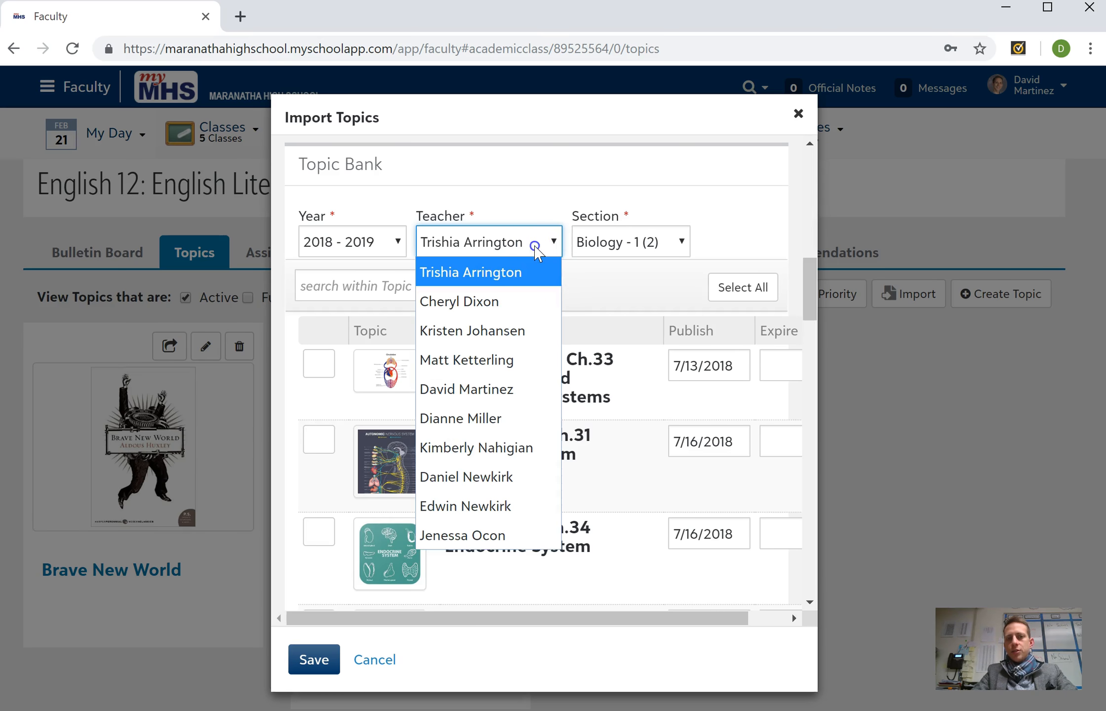
left_click(484, 394)
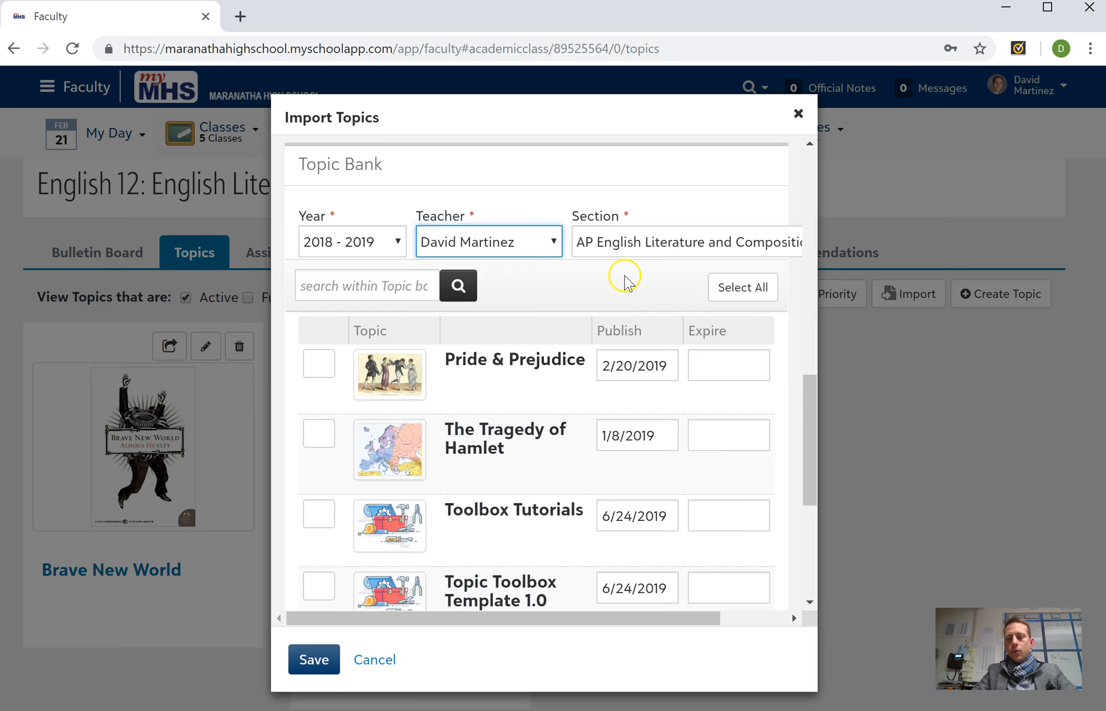
- Import Topic Toolbox Template 1.0 from the Topic Bank into English 12: English Literature sections 1, 2 and 4
left_click_drag(806, 397, 803, 441)
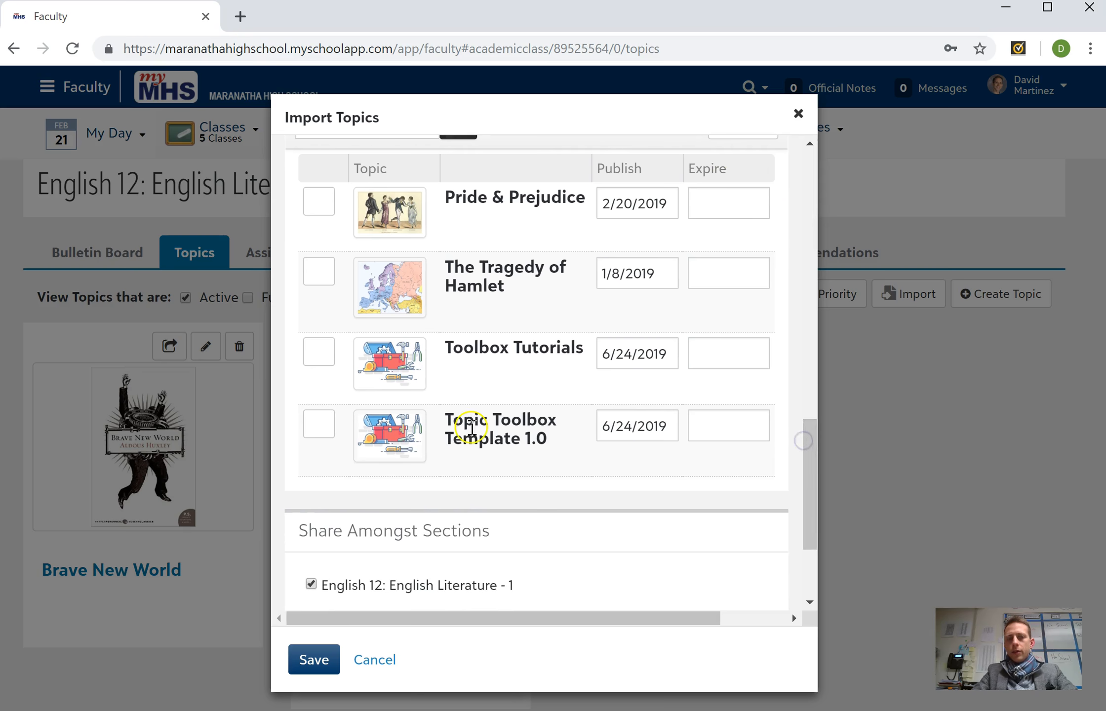
left_click(320, 426)
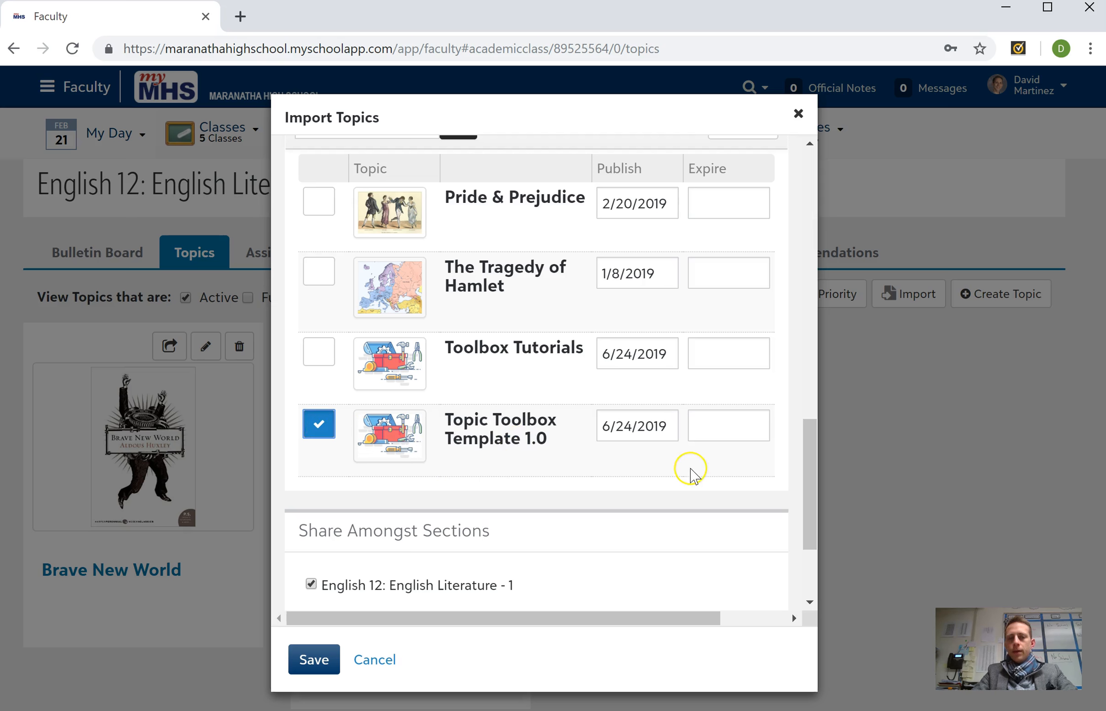
left_click_drag(810, 462, 803, 516)
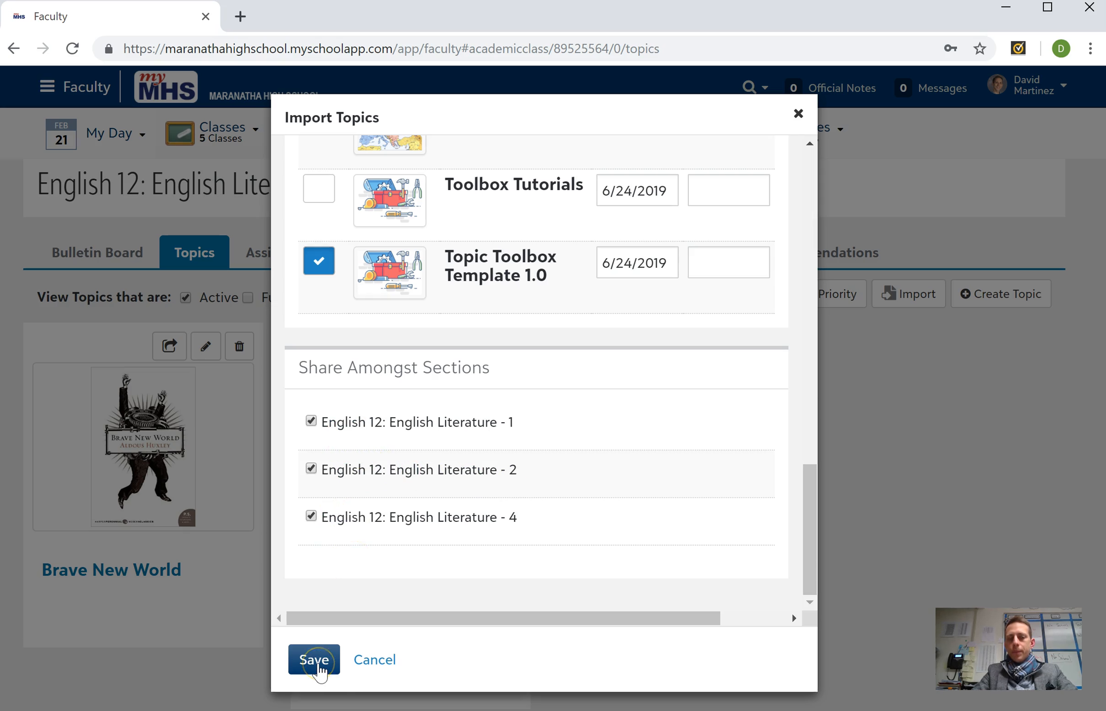
left_click(314, 660)
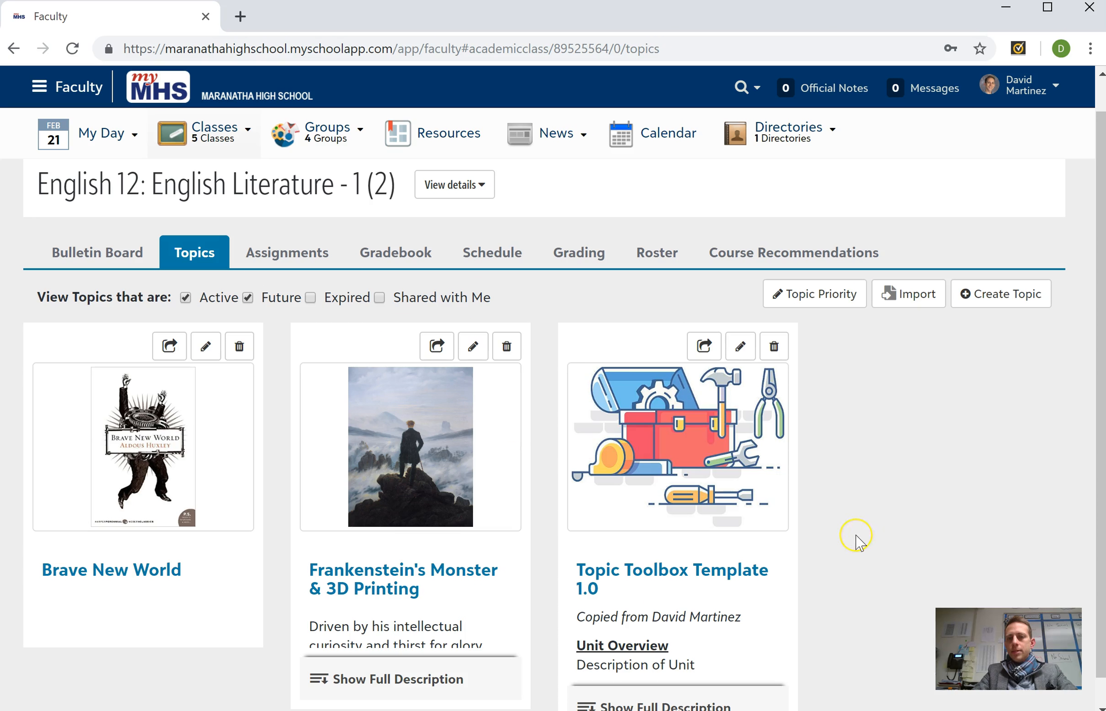
- Open the imported Topic Toolbox Template 1.0, look through its student-facing page and return to the class topics
scroll(858, 542, "down", 1)
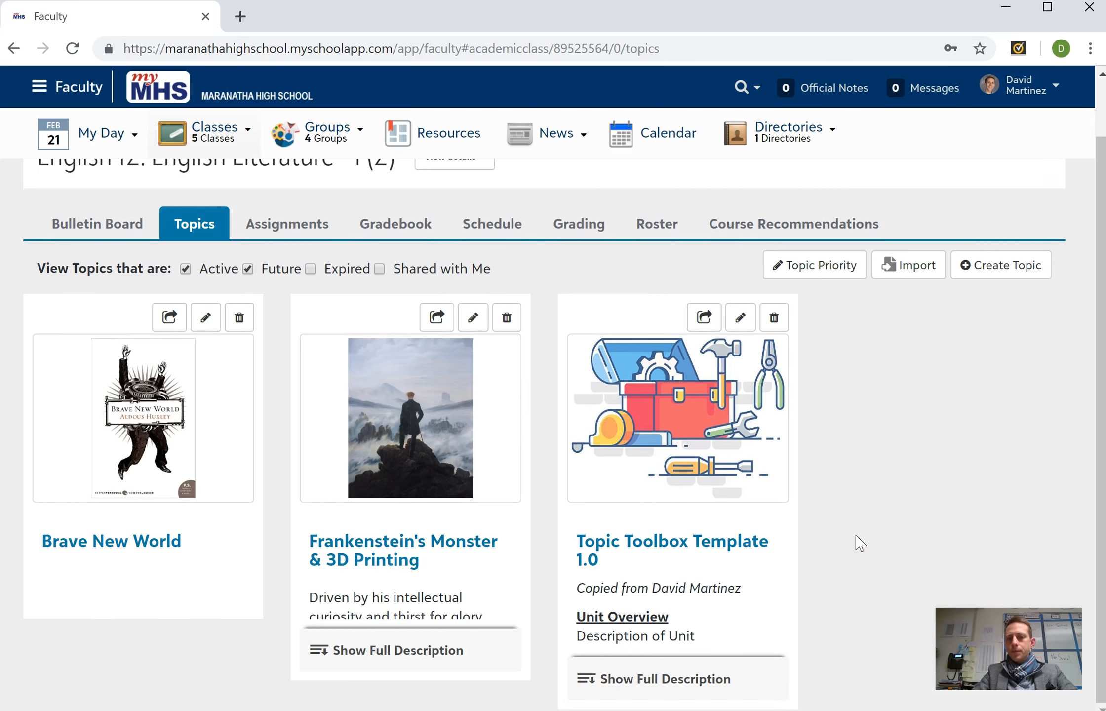
left_click(709, 414)
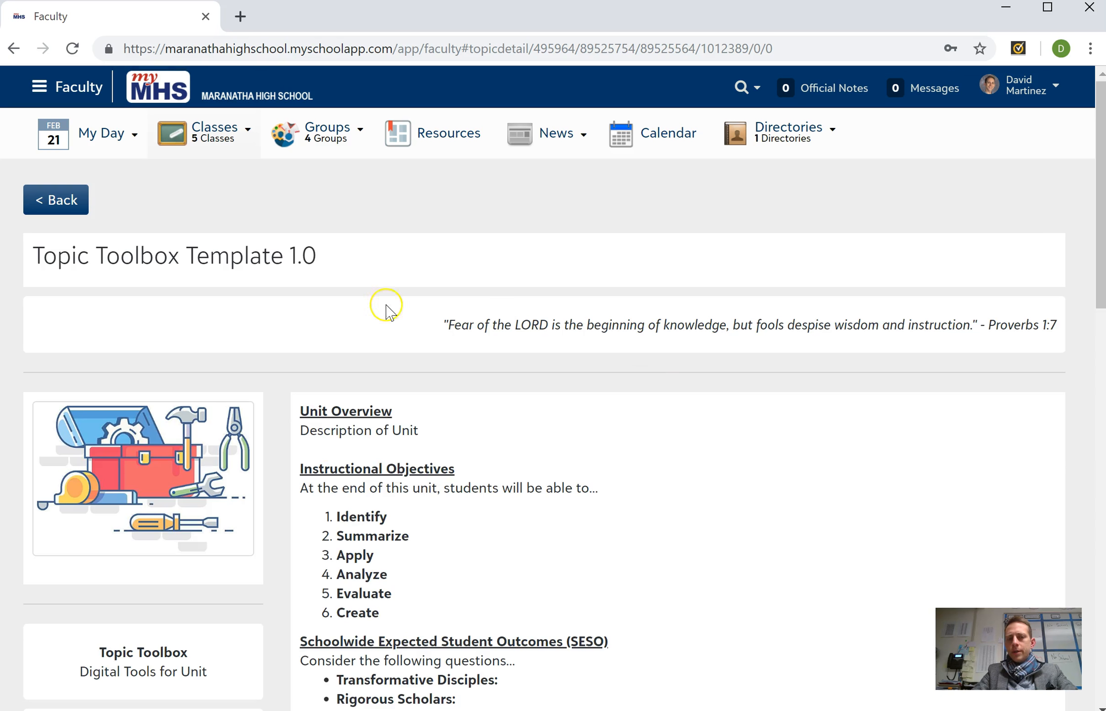
scroll(595, 378, "down", 6)
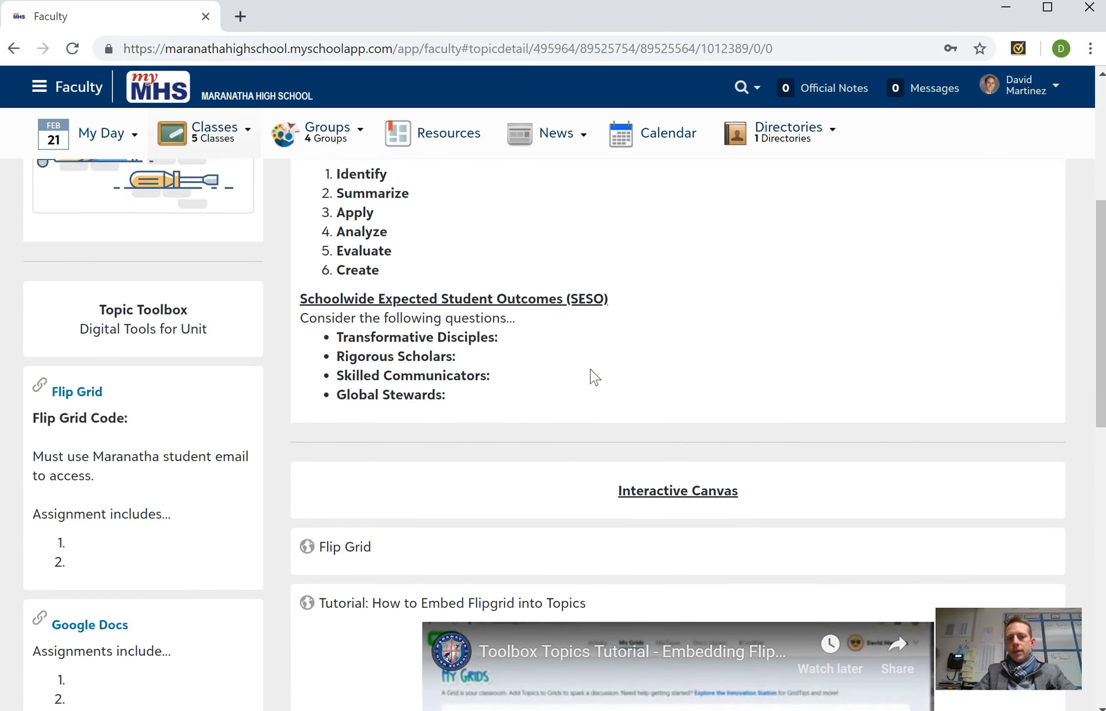
scroll(594, 378, "down", 15)
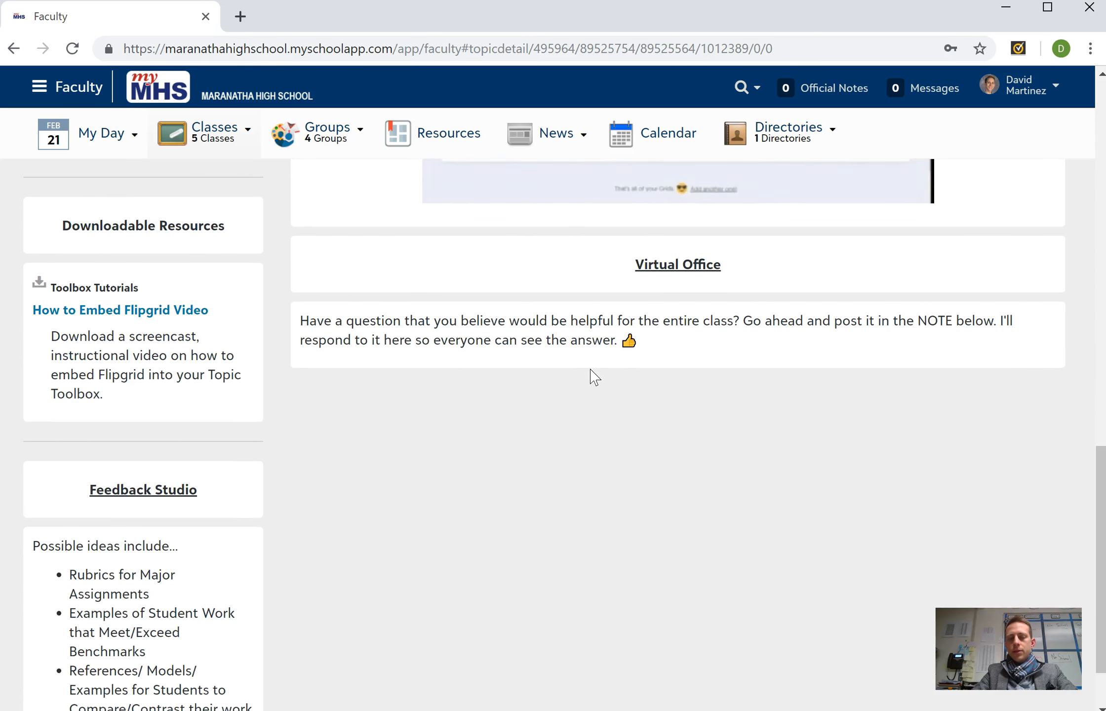
scroll(594, 377, "up", 20)
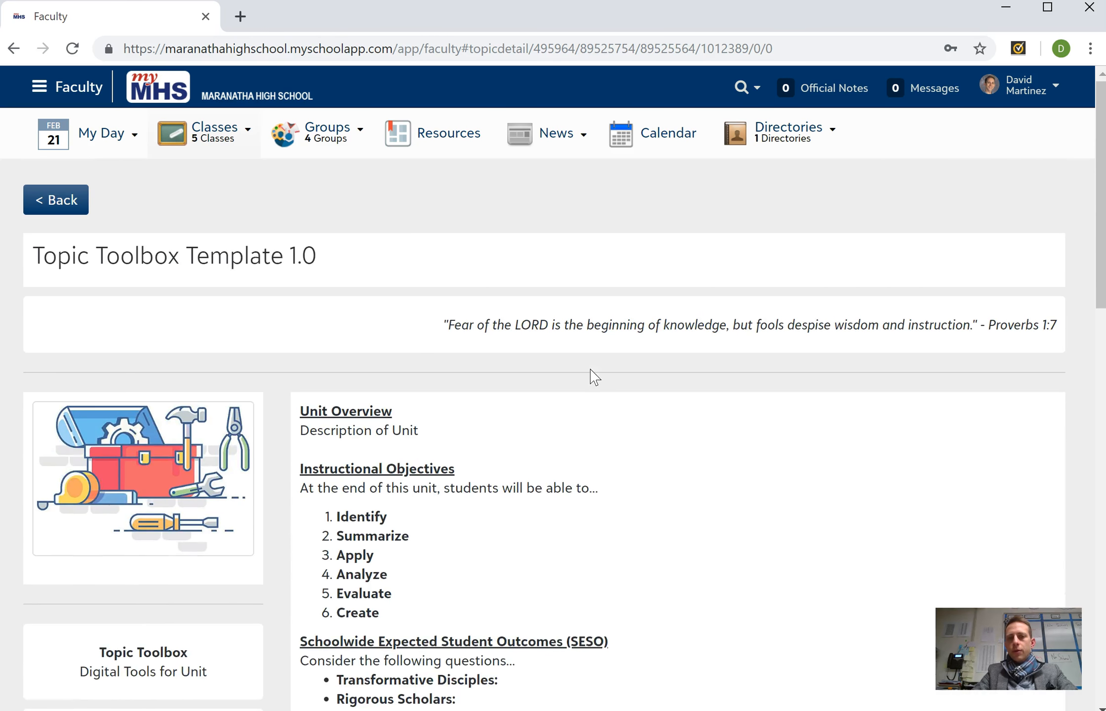
left_click(77, 189)
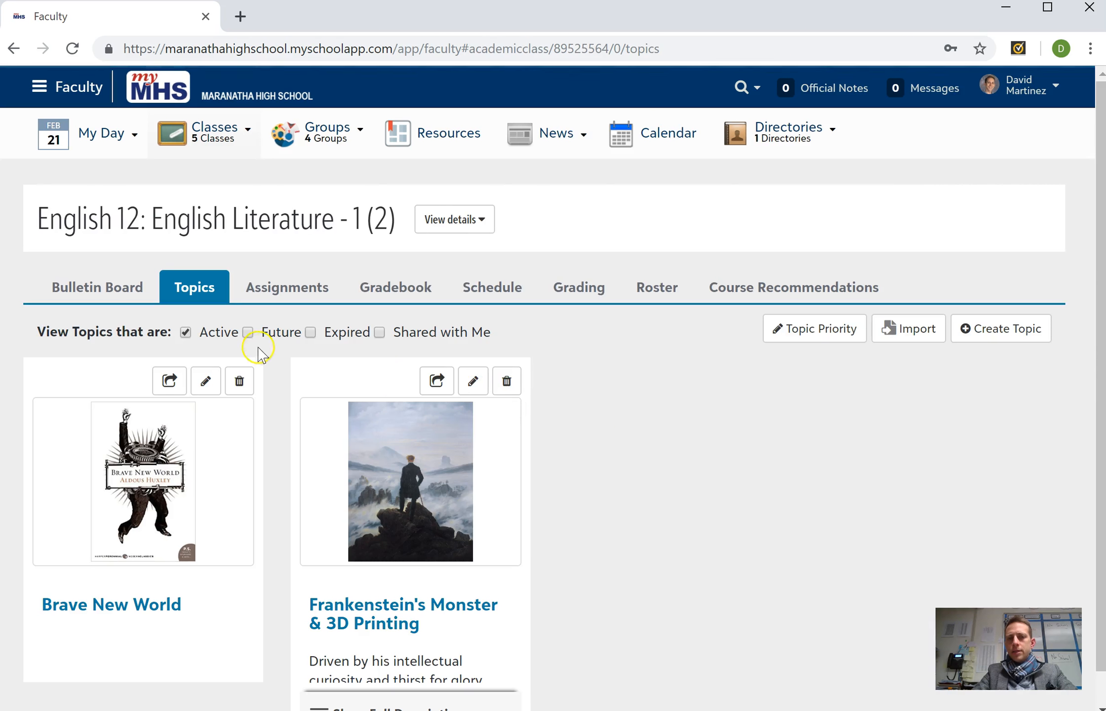
- Include future topics in the class's topic list and open Topic Toolbox Template 1.0 for editing
left_click(248, 332)
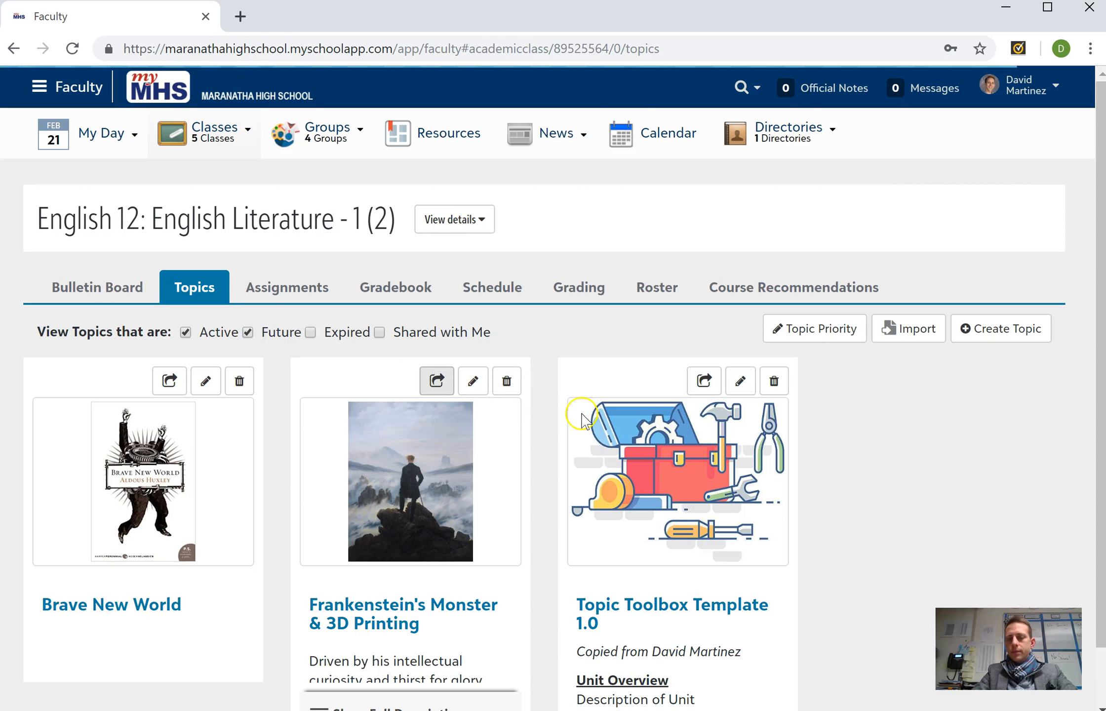
scroll(593, 424, "down", 1)
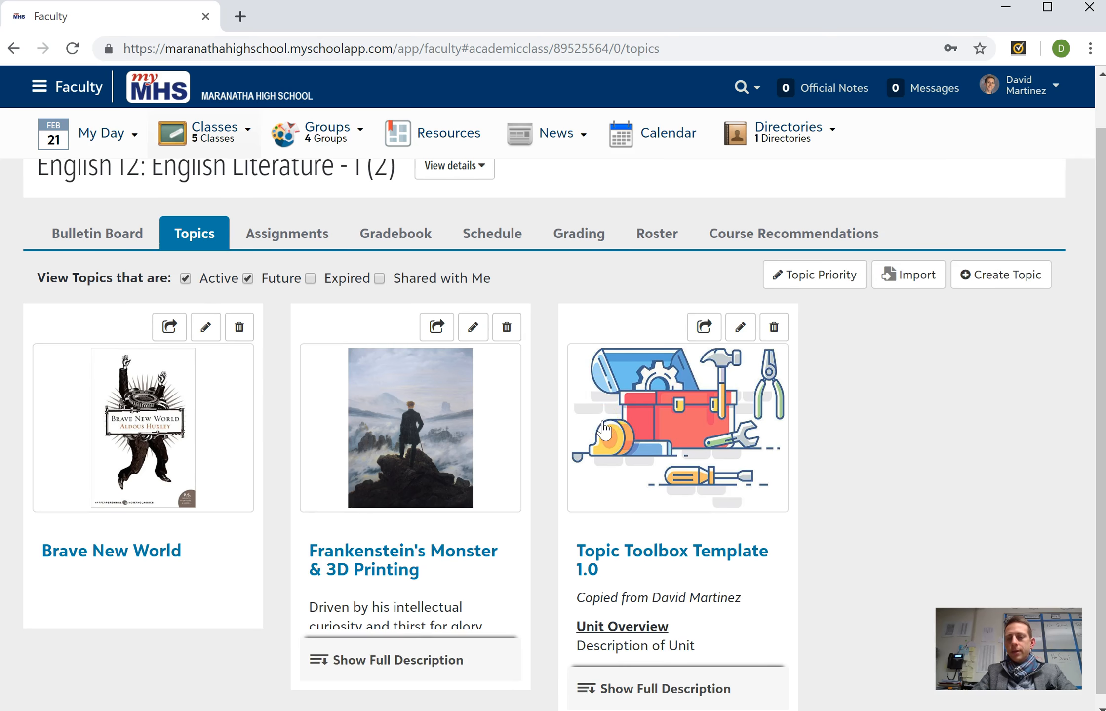
scroll(604, 427, "down", 1)
left_click(752, 326)
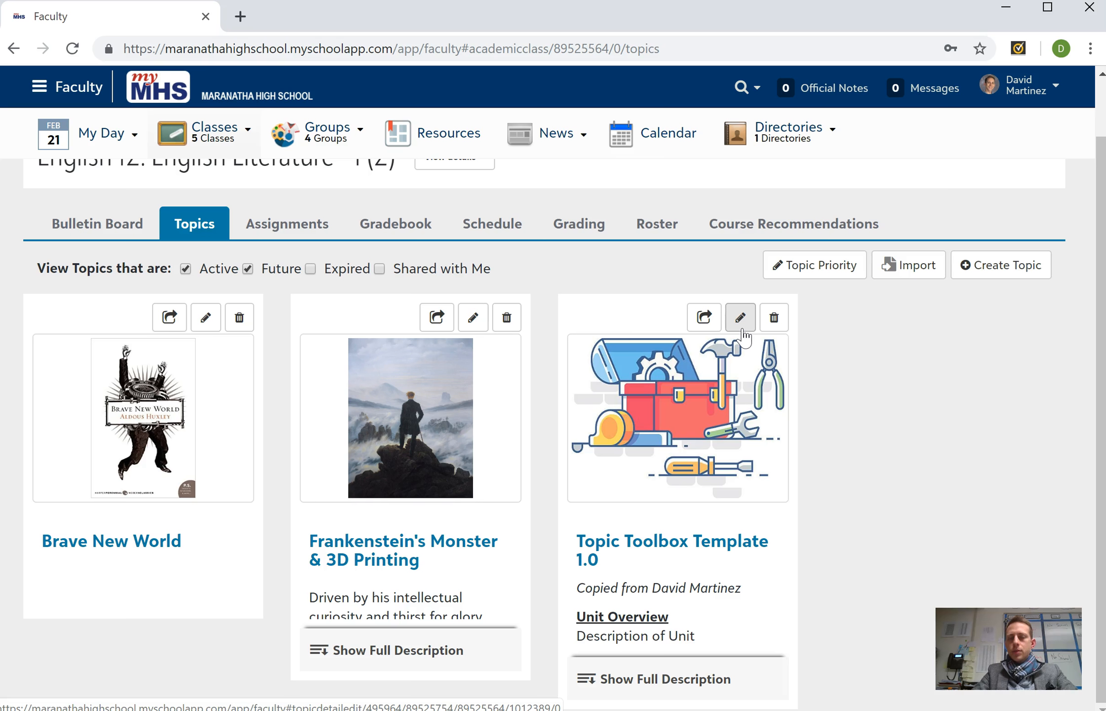
left_click(774, 328)
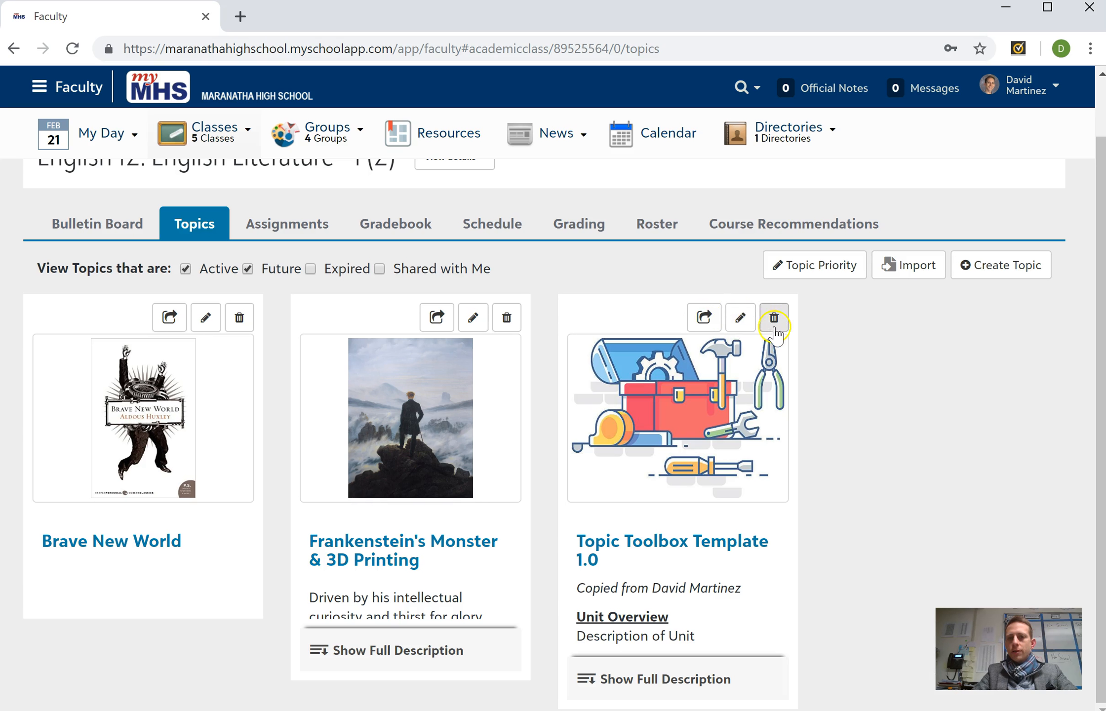
left_click(741, 318)
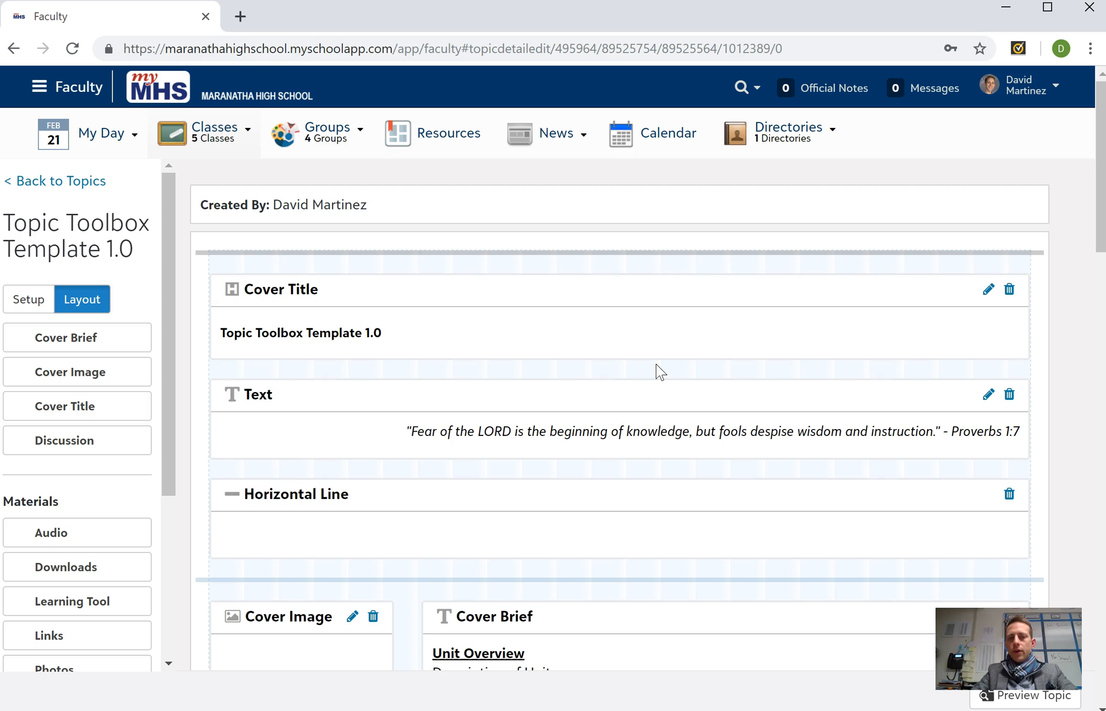
- Examine the template's layout blocks, from the cover title and cover brief down to the downloads and Virtual Office text
scroll(659, 371, "down", 1)
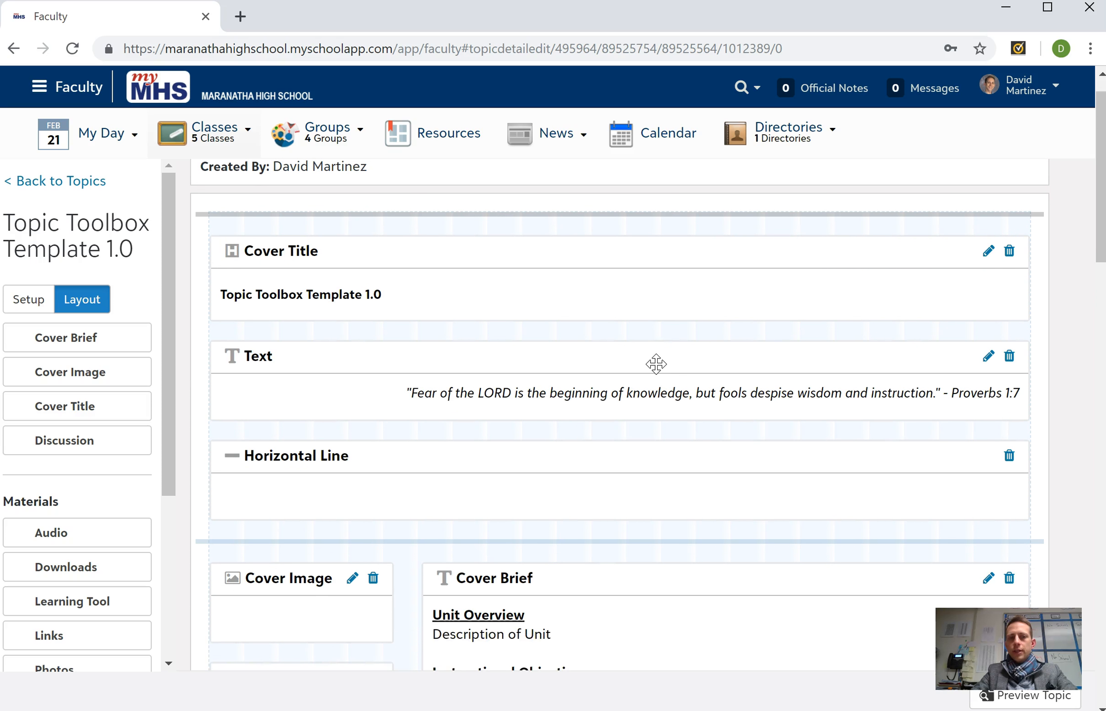
scroll(656, 364, "down", 2)
scroll(656, 364, "down", 6)
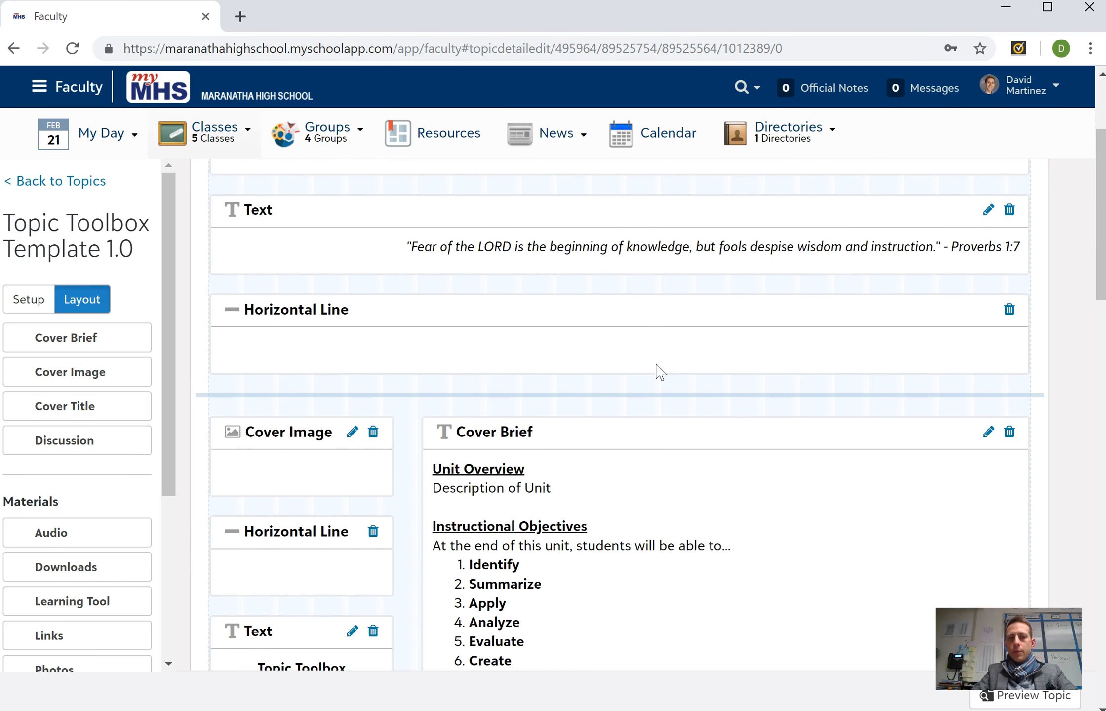
scroll(657, 364, "down", 7)
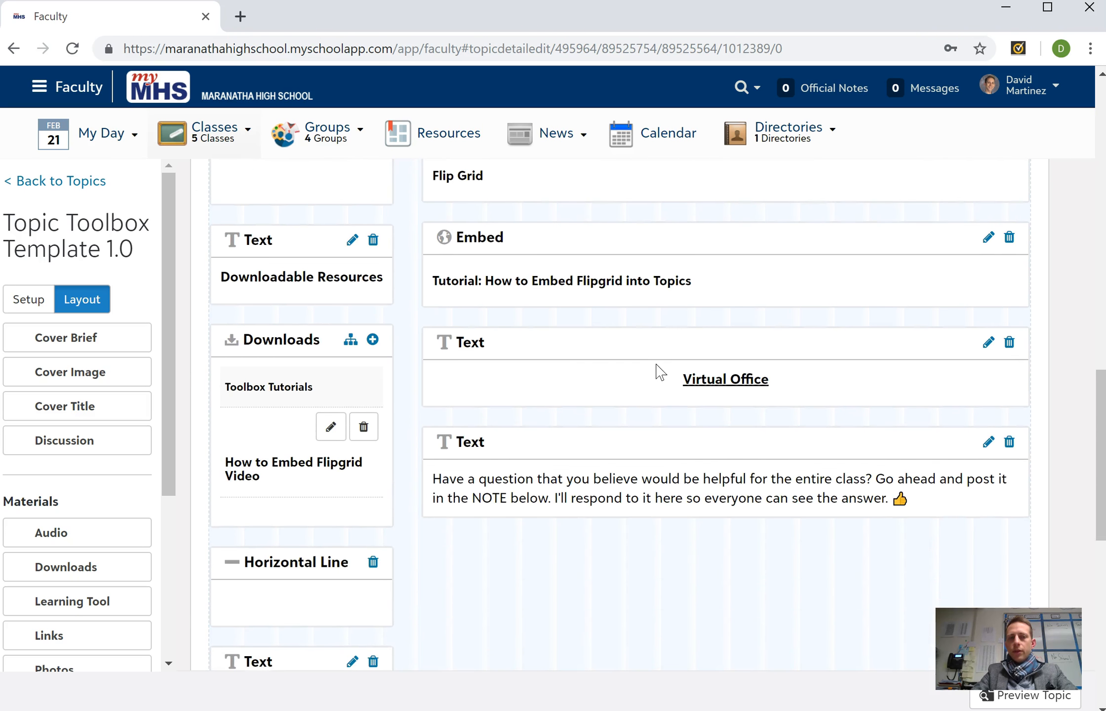
scroll(657, 368, "down", 1)
scroll(659, 371, "up", 2)
scroll(660, 370, "up", 9)
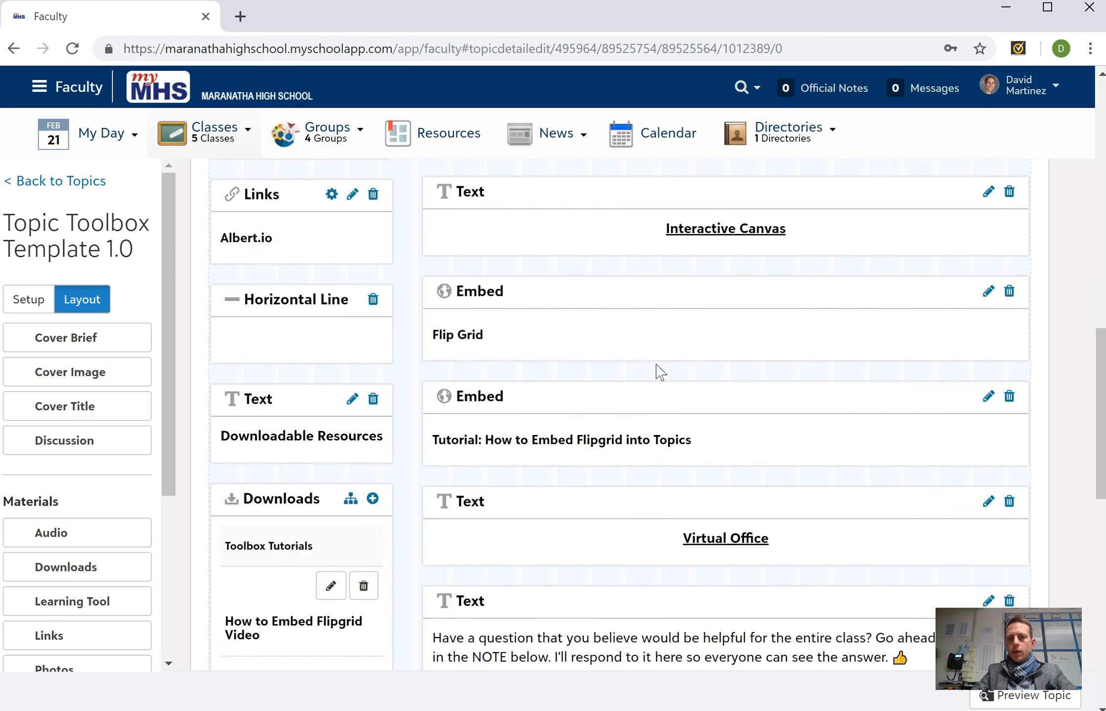
scroll(660, 372, "up", 1)
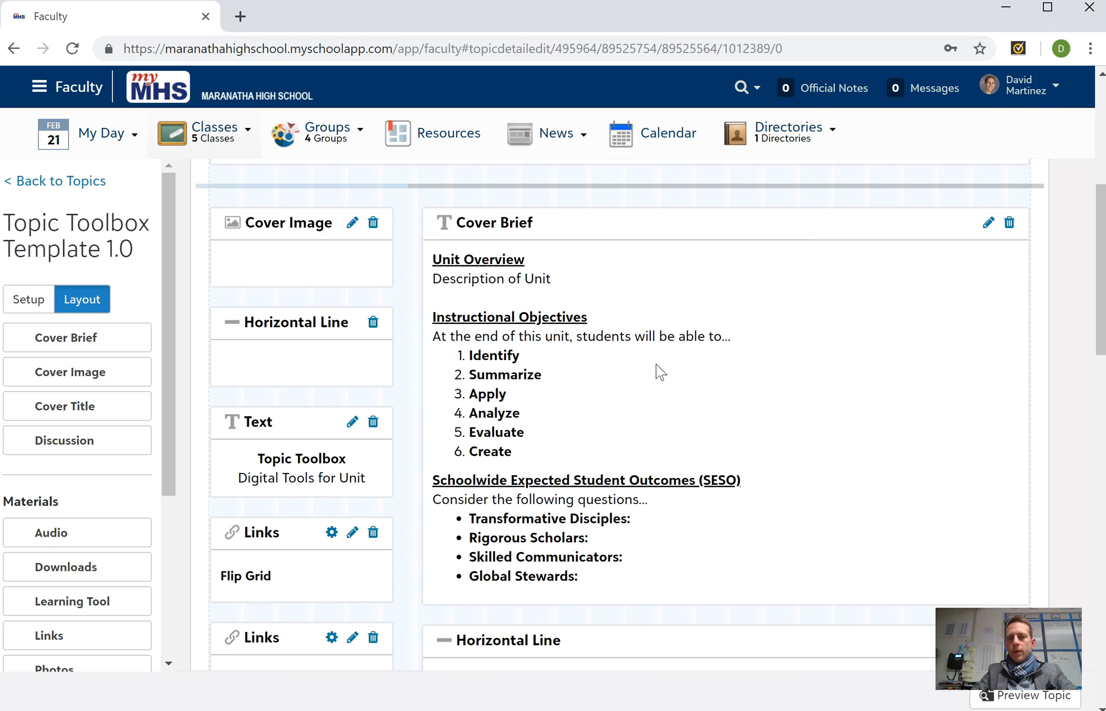
scroll(660, 372, "up", 1)
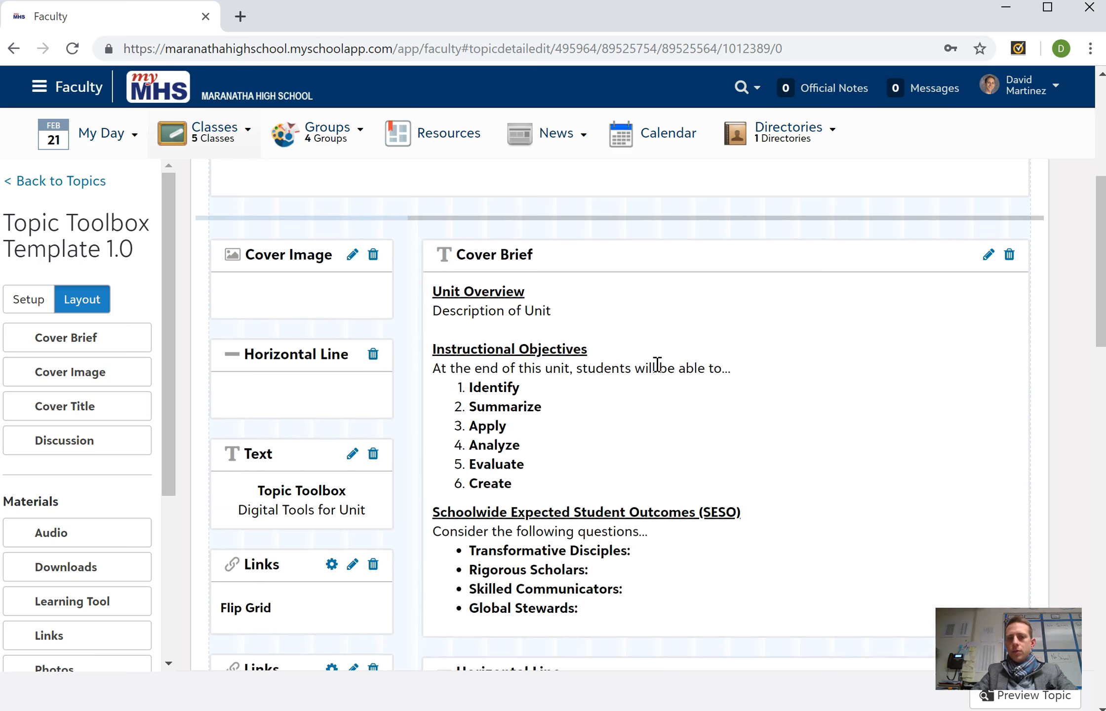
scroll(595, 294, "up", 4)
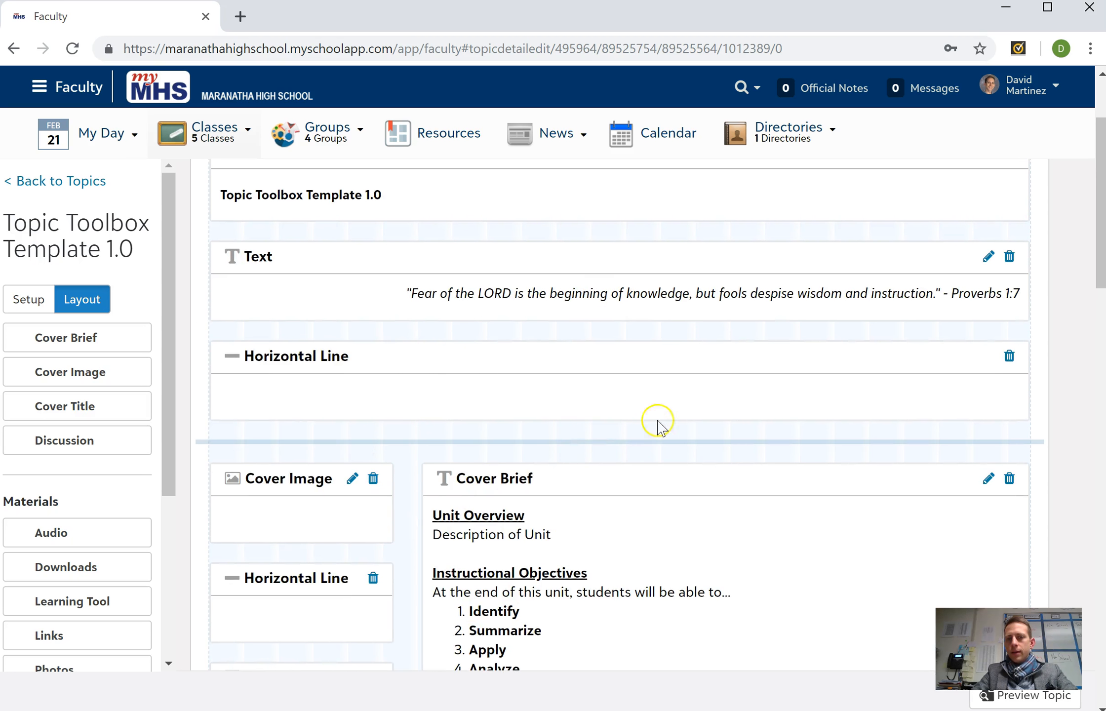
scroll(684, 504, "down", 6)
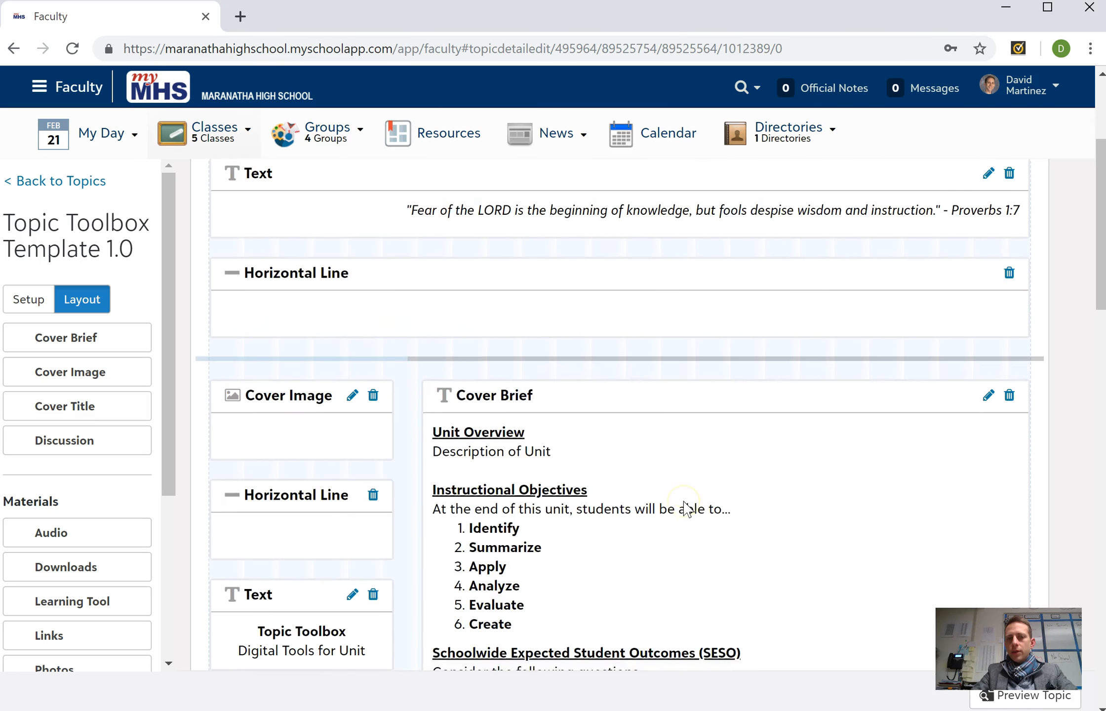
scroll(688, 508, "up", 1)
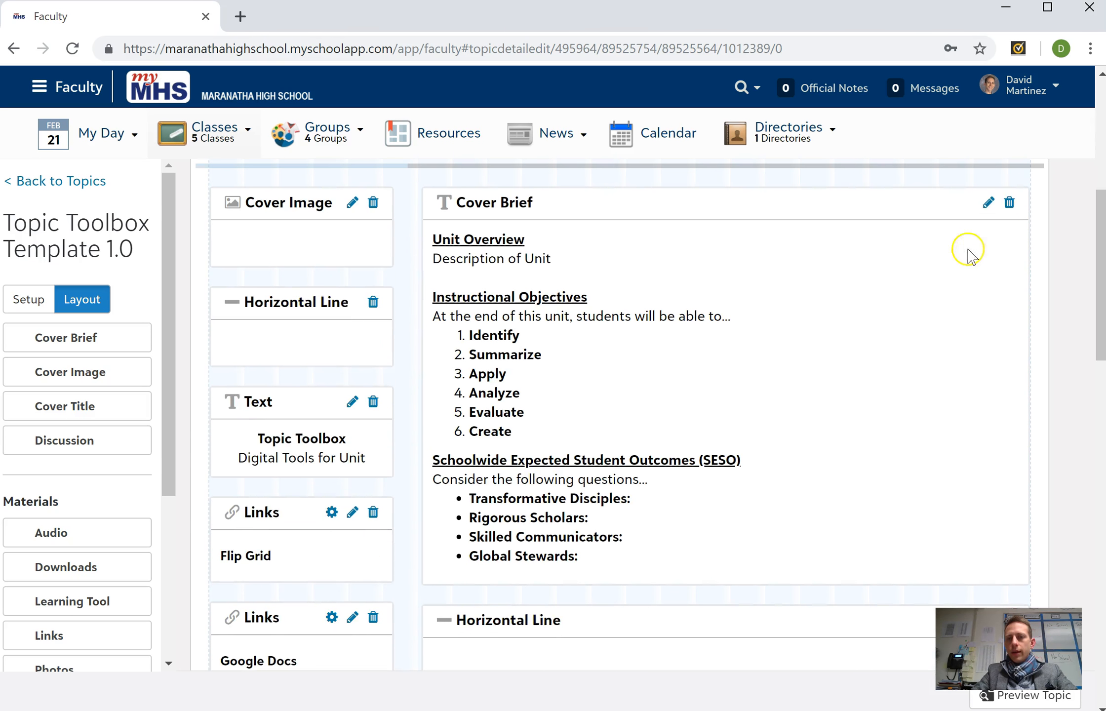
- Open the topic's cover brief settings for editing and rename the topic as The Power of One
left_click(988, 205)
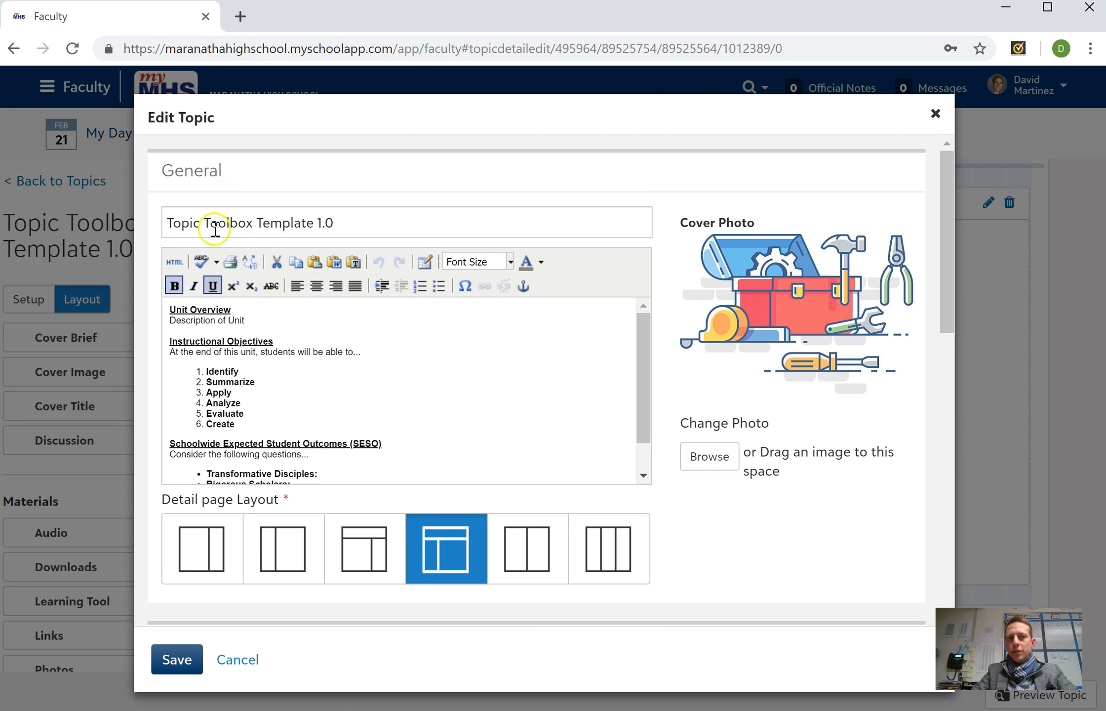
left_click(398, 225)
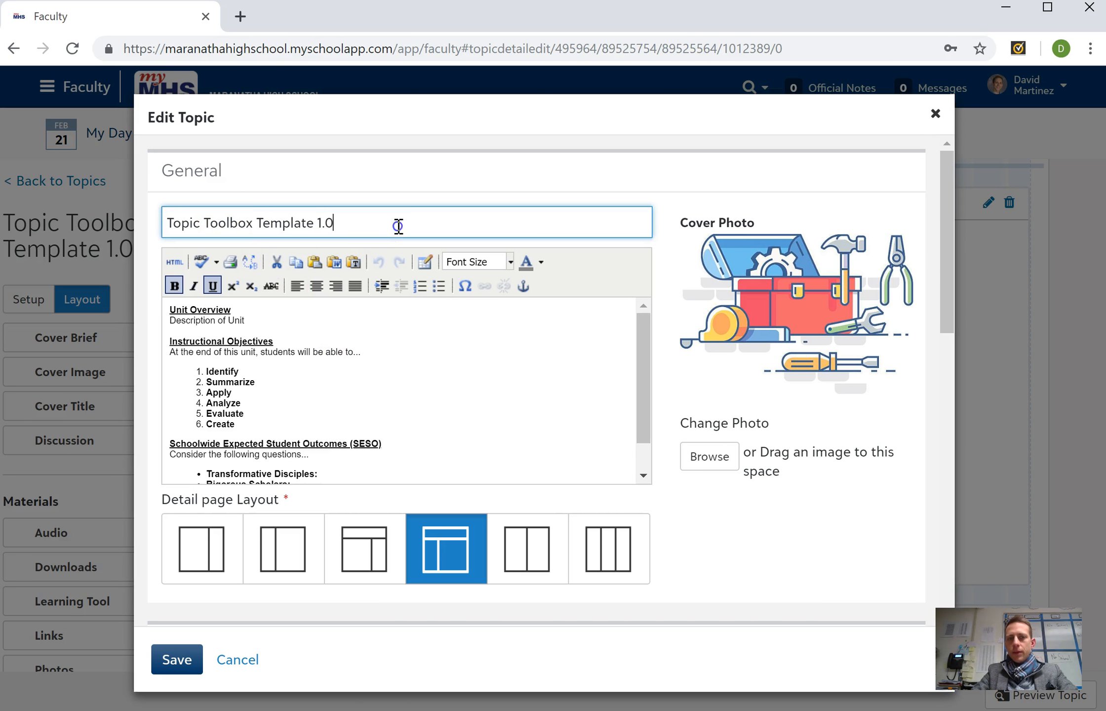
left_click_drag(397, 225, 85, 187)
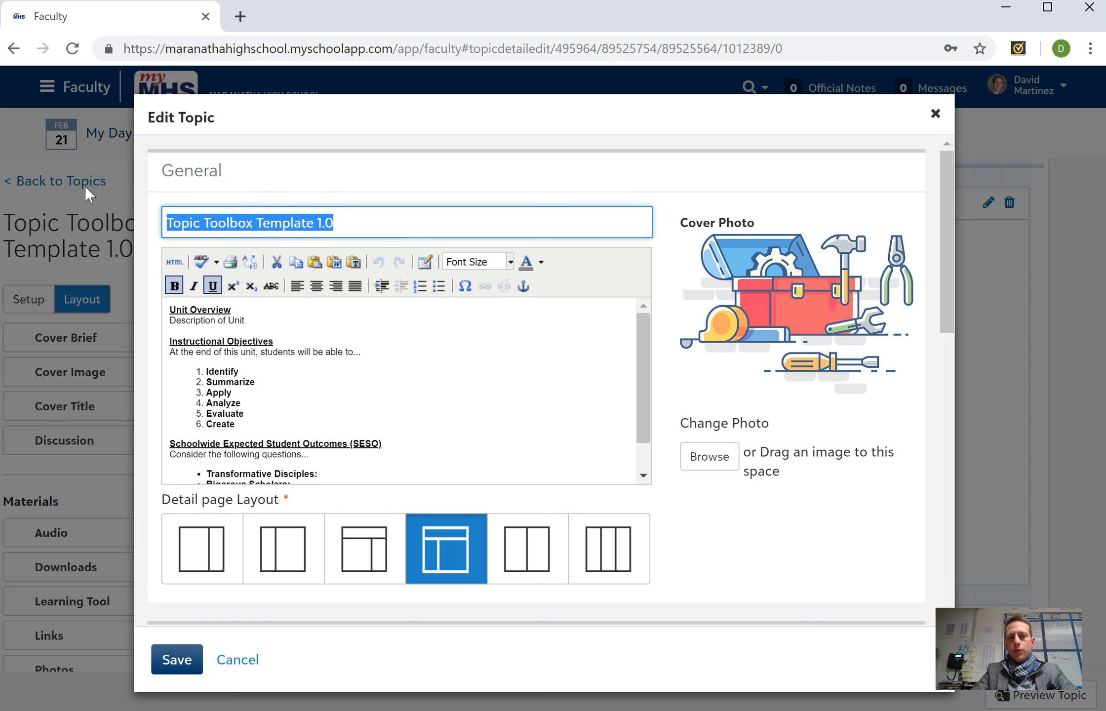
type("The Power of One")
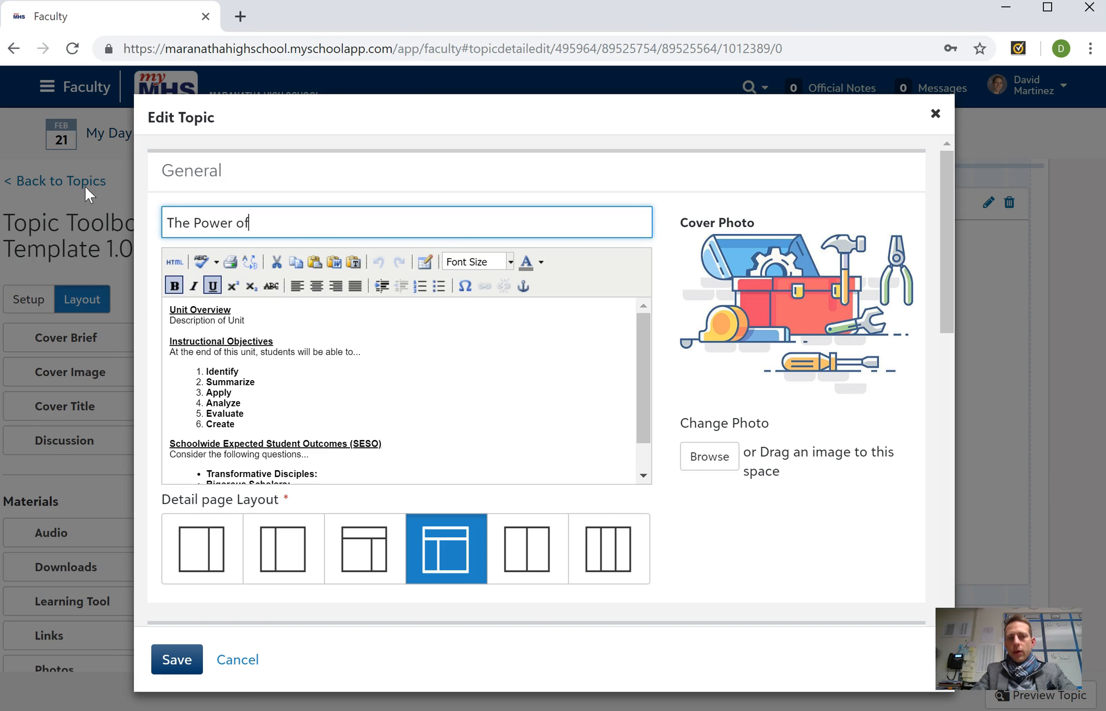
left_click(385, 367)
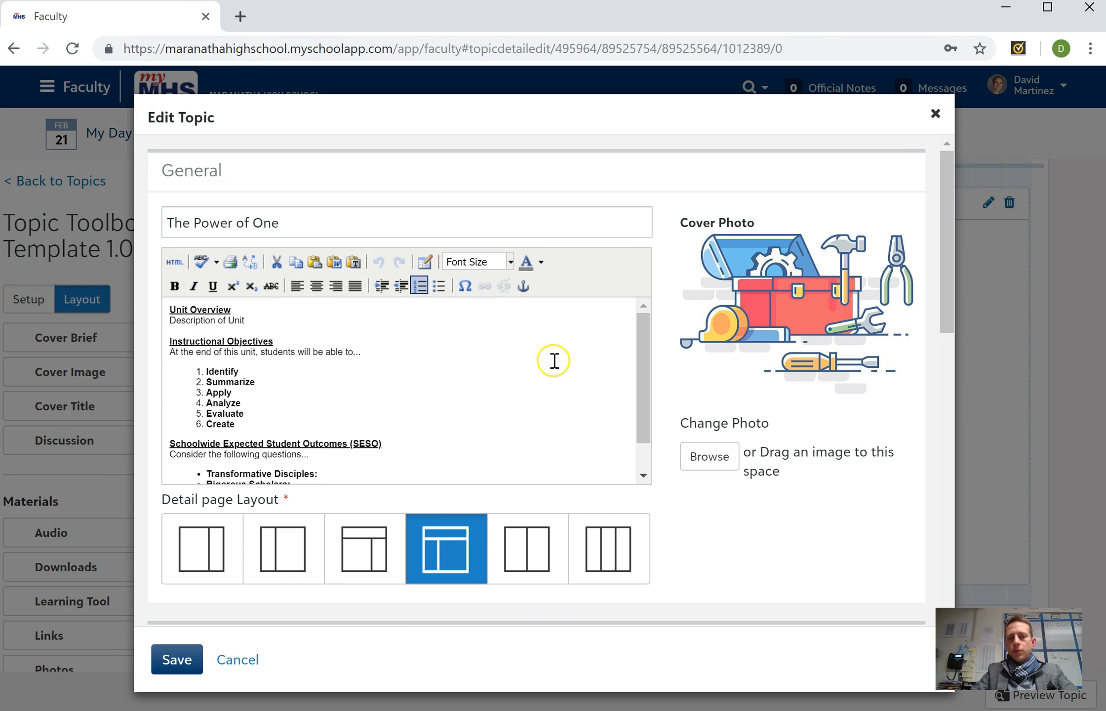
- Review the unit brief text and allow others to import copies by adding the topic to the Topic Bank
left_click(641, 355)
mouse_move(642, 355)
left_mouse_down()
mouse_move(641, 399)
mouse_move(635, 352)
left_mouse_up()
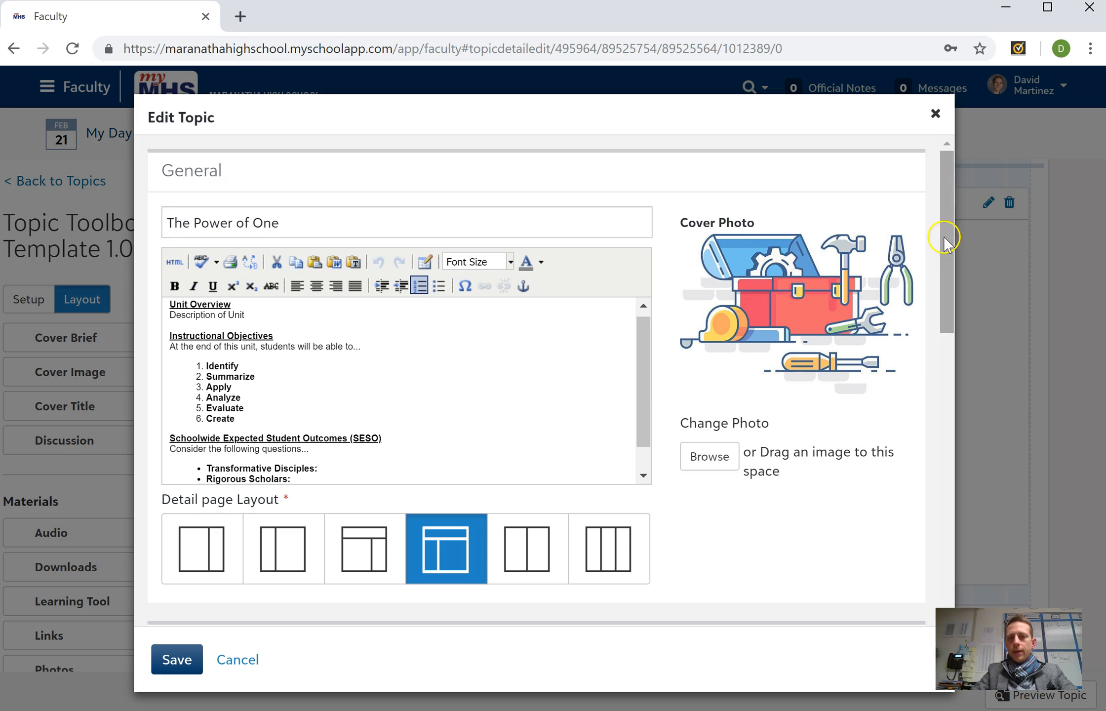
left_click_drag(943, 237, 912, 491)
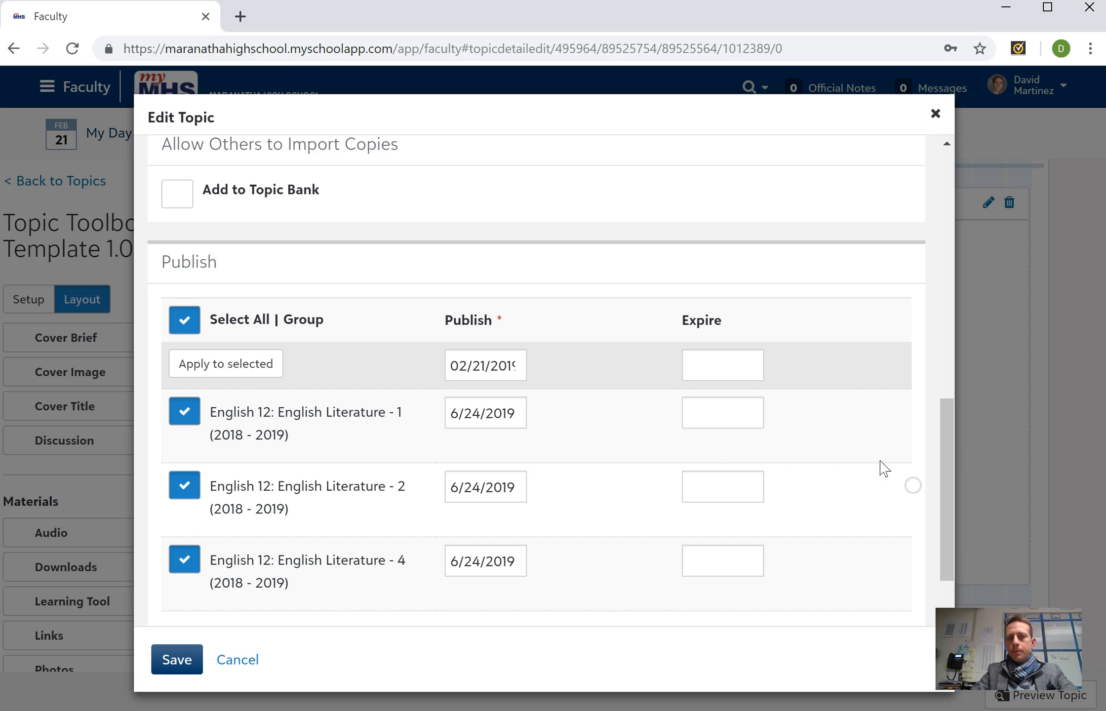
left_click(179, 204)
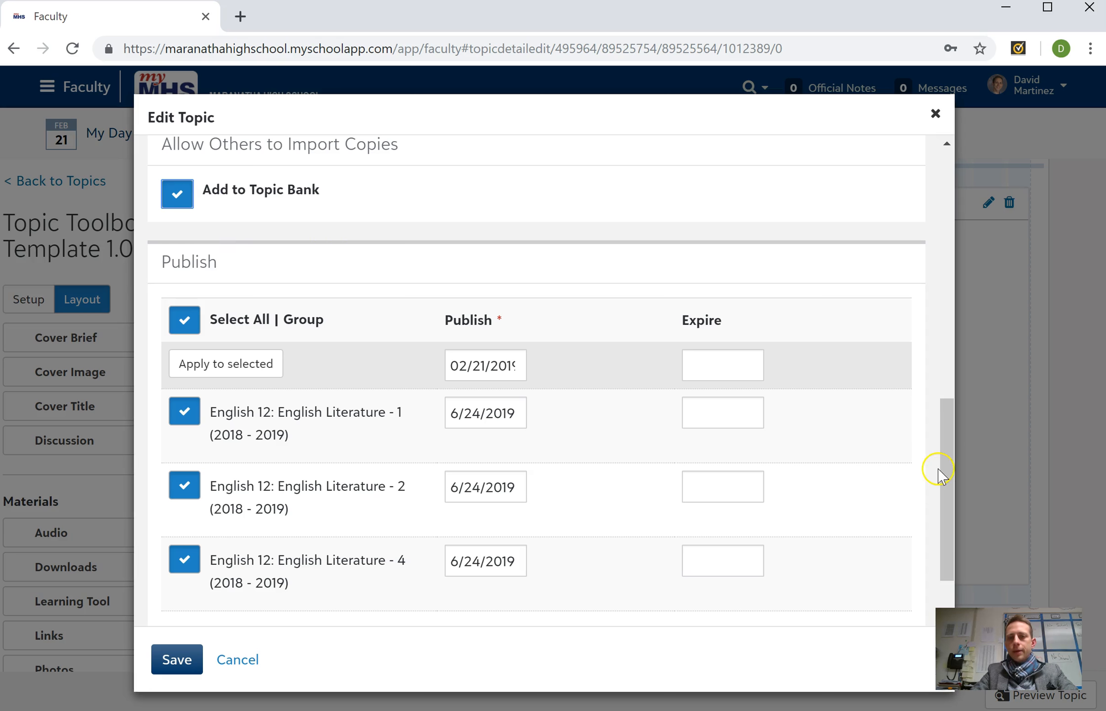
- Set the publish date to 03/04/2019 for all three selected English 12: English Literature sections and save the topic
left_click_drag(944, 474, 943, 495)
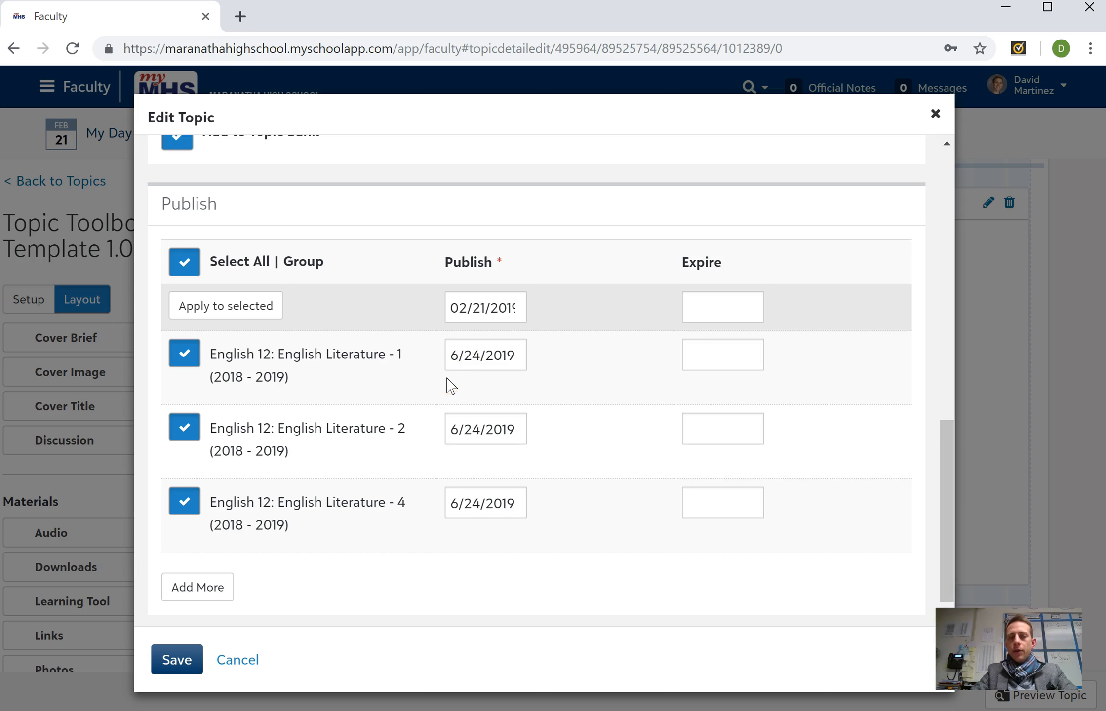
left_click(478, 314)
left_click(491, 297)
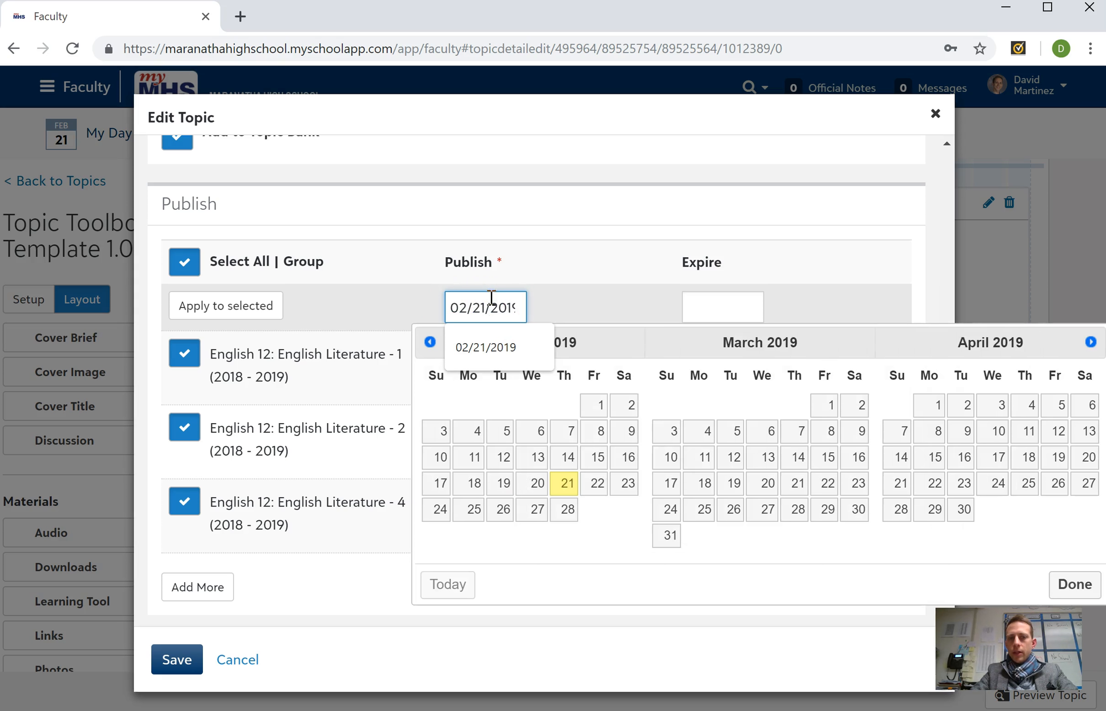
left_click(697, 441)
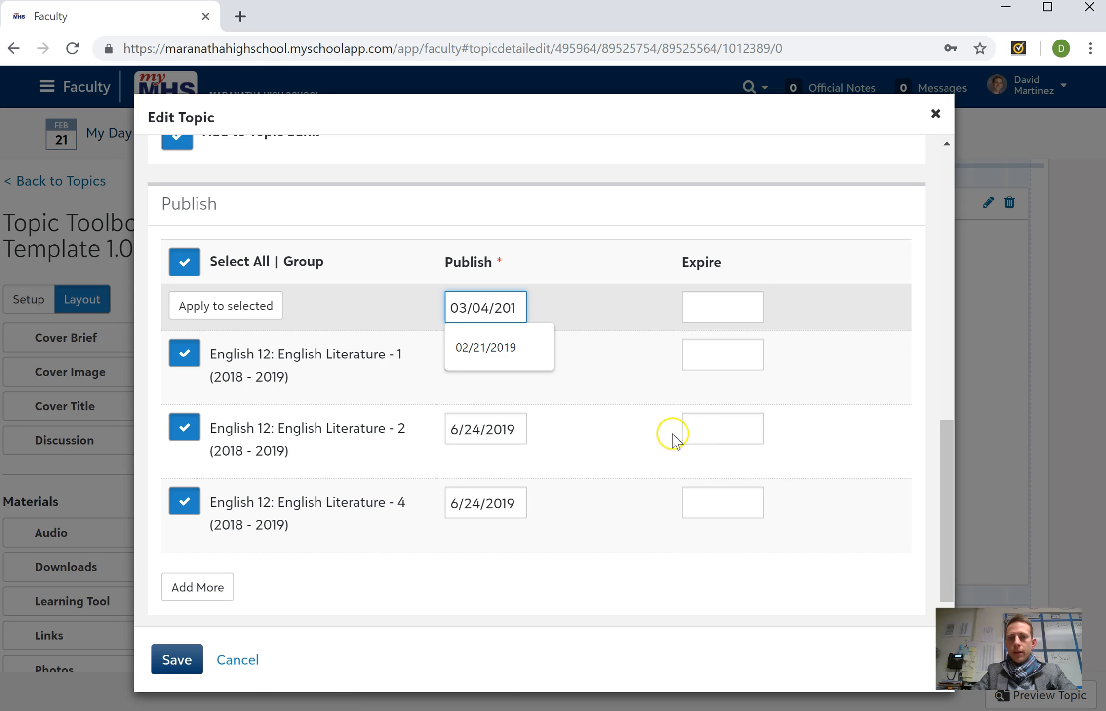
left_click(252, 316)
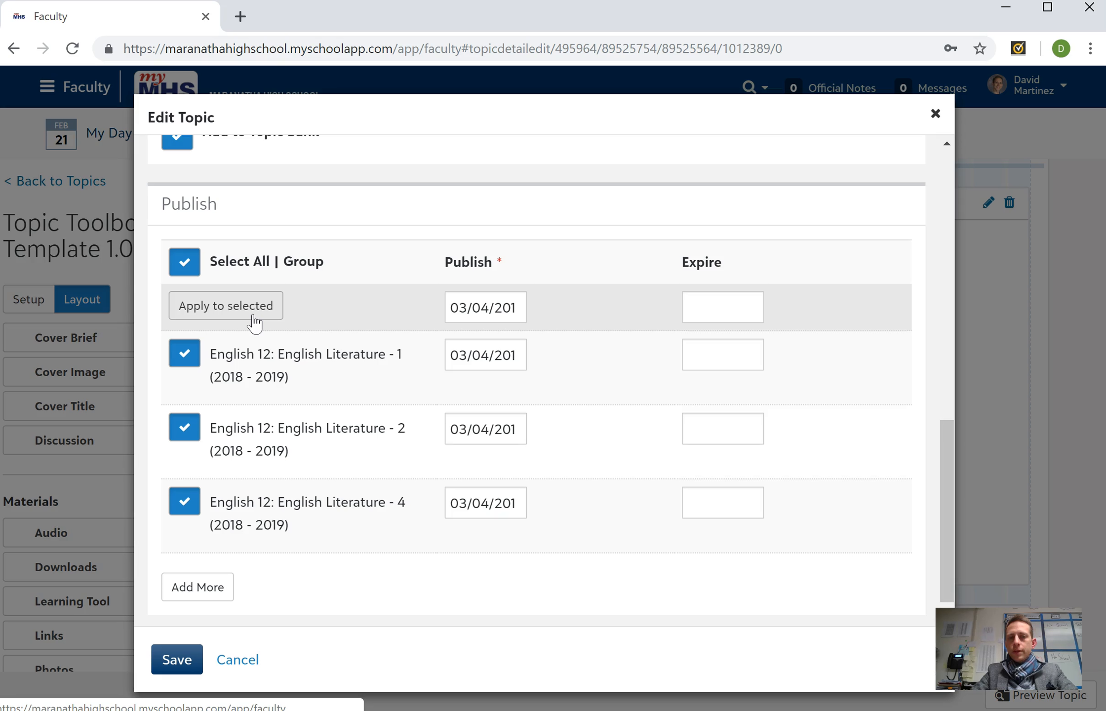
left_click(179, 660)
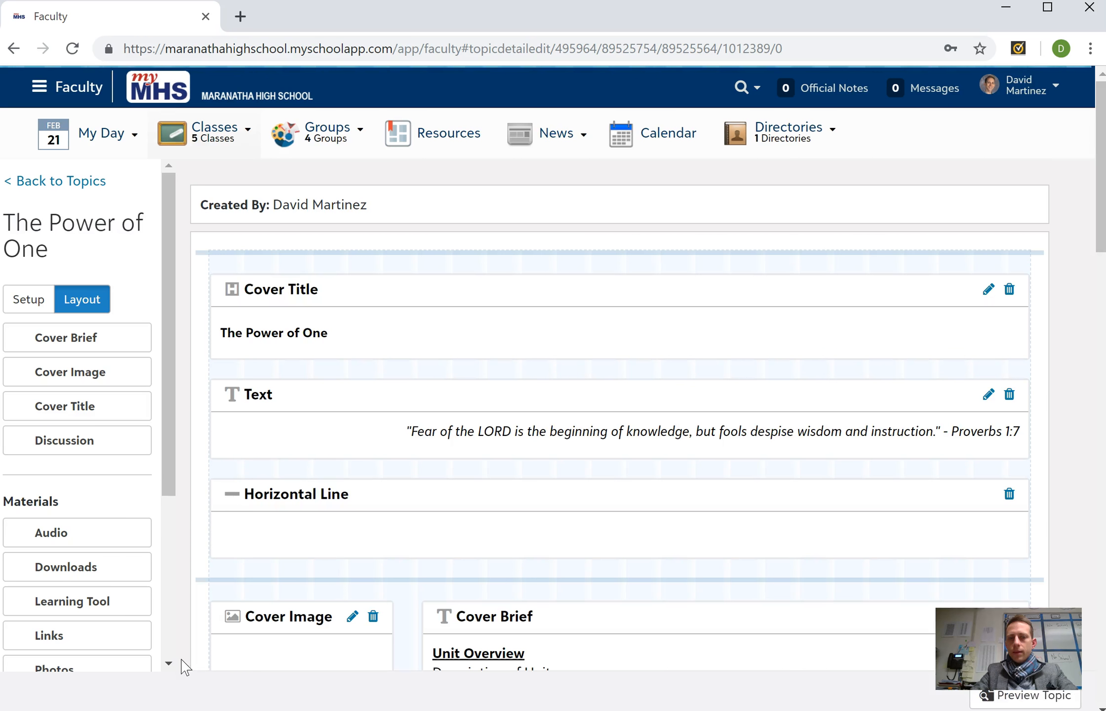